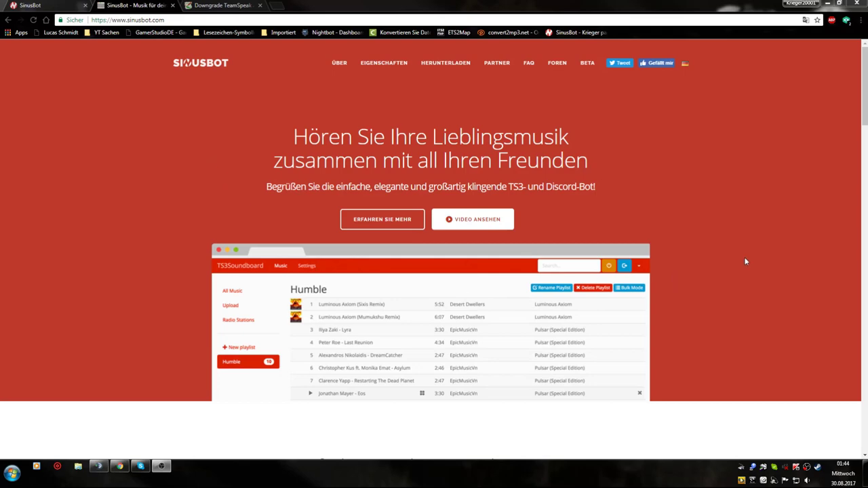
View the SinusBot website's Windows 64-bit download, the bot's web interface and the wiki guide for downgrading TeamSpeak to 3.0.18.2.
scroll(745, 261, down, 15)
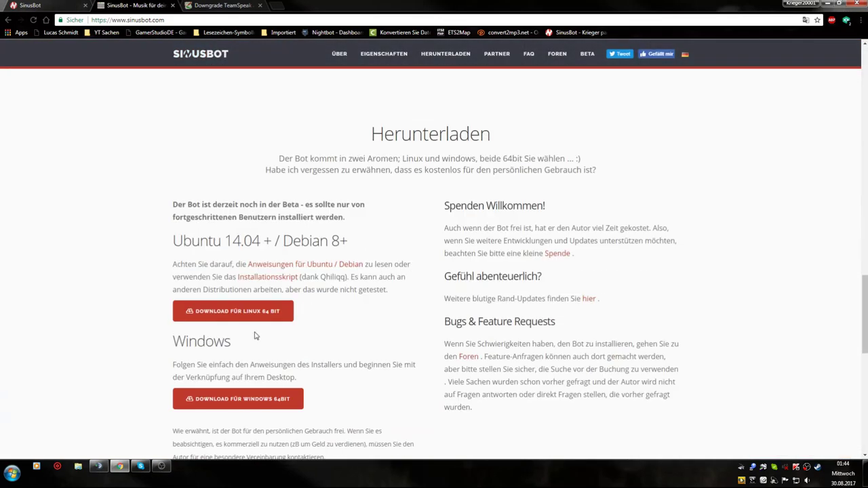
click(255, 408)
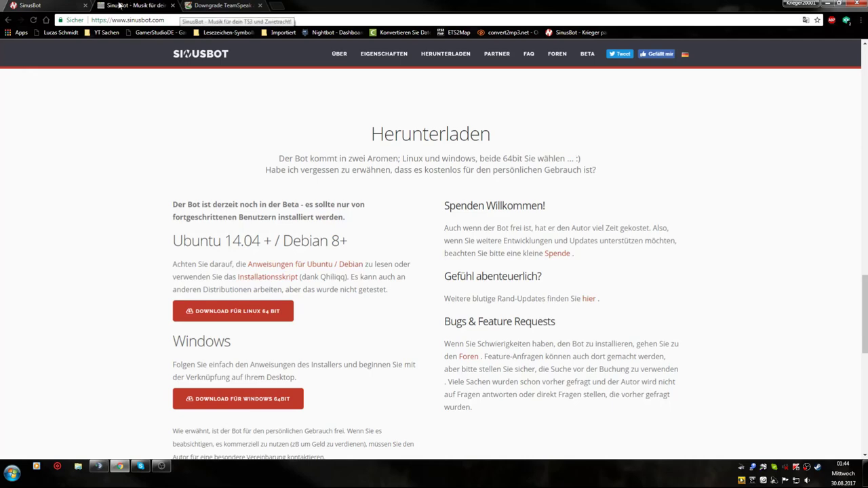
click(58, 8)
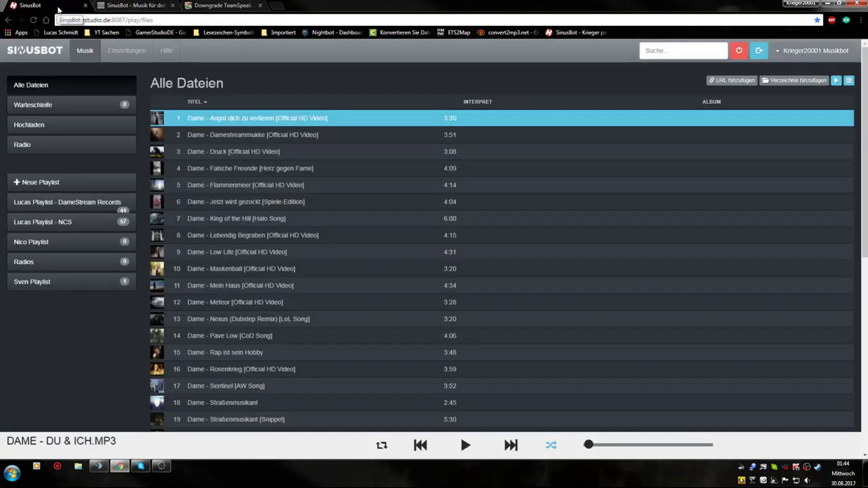
click(203, 7)
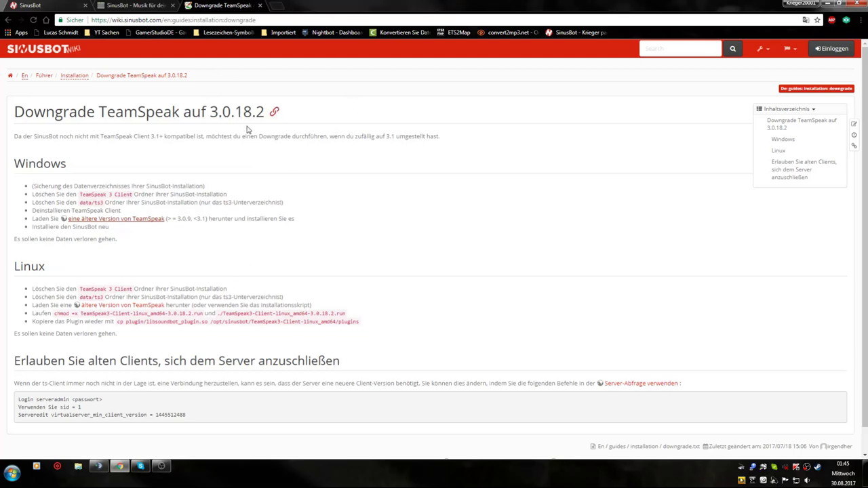
click(137, 10)
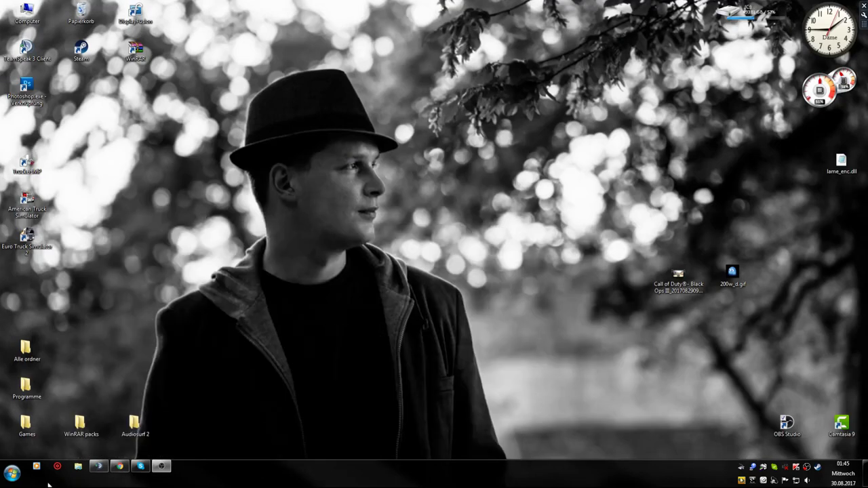
Search the computer for "sinus" and launch the installed SinusBot program.
click(12, 472)
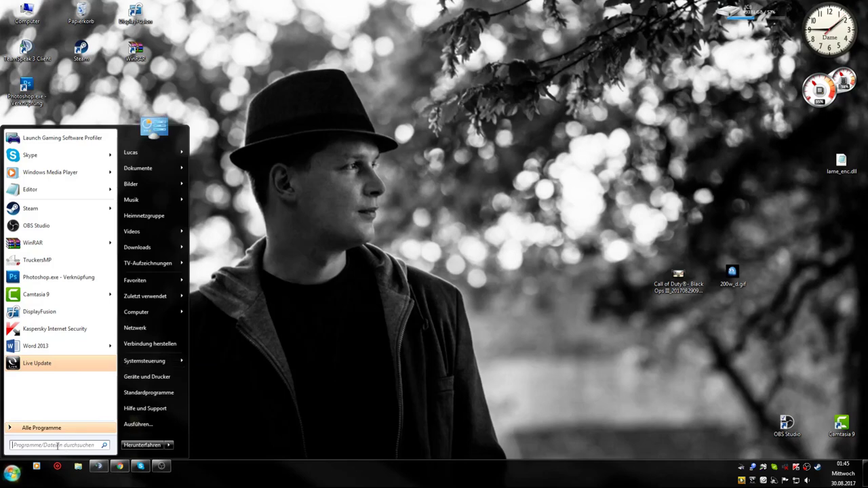
text(sinus)
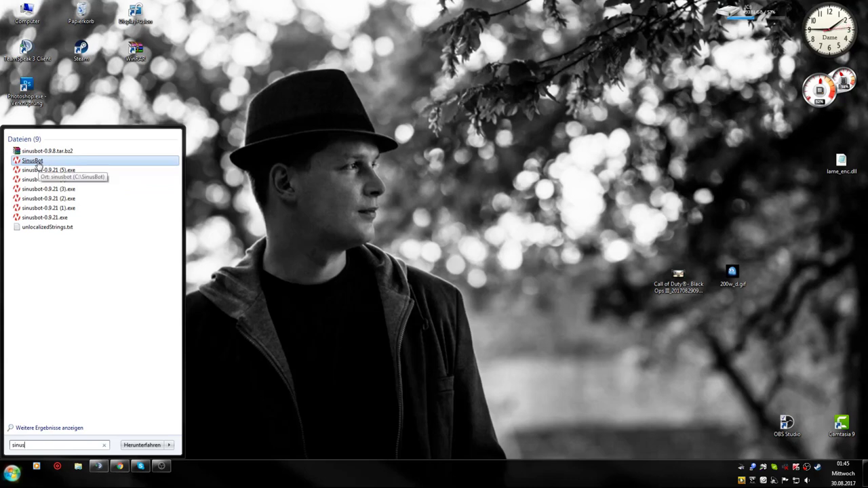
click(39, 163)
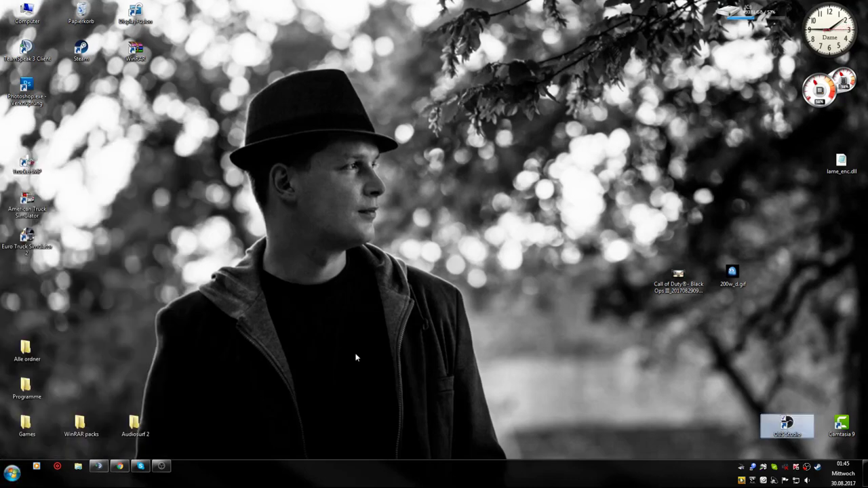
Return to the SinusBot web interface in Chrome and open the instance settings (Instanz-Einstellungen).
click(118, 466)
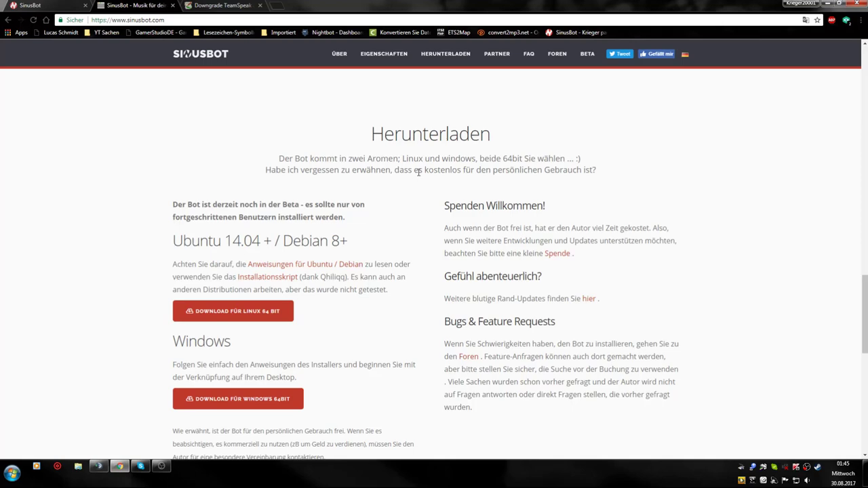
click(45, 6)
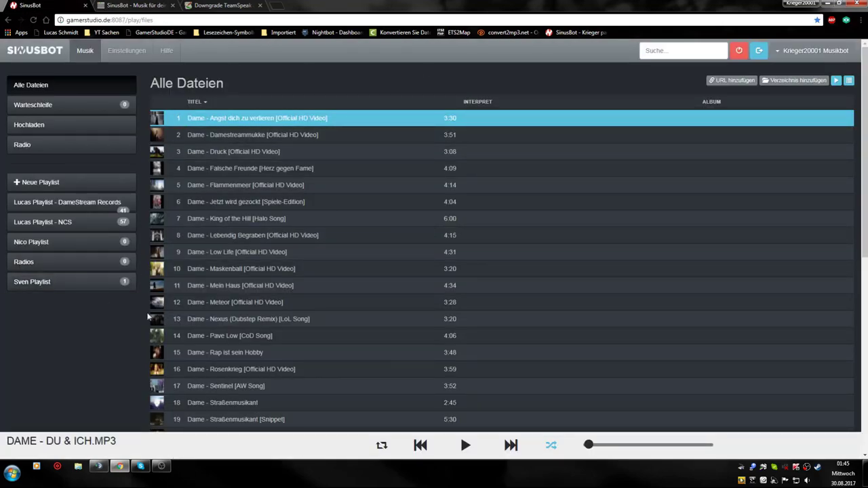
click(122, 52)
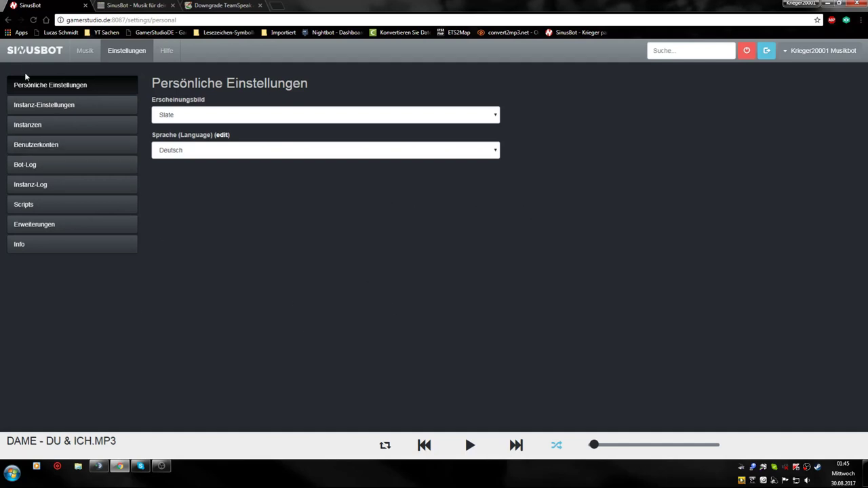
click(42, 106)
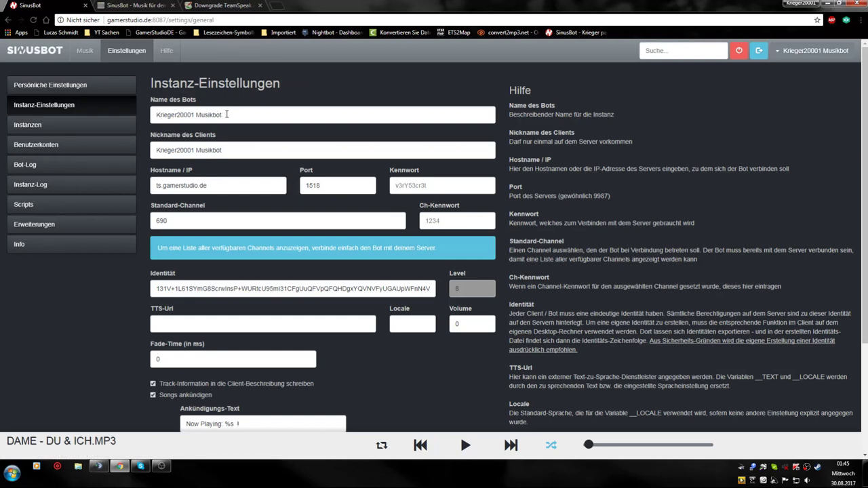
Review the instance settings, including the client nickname, connection details, song announcement options and the %s placeholder in the announcement text.
drag(155, 150, 235, 145)
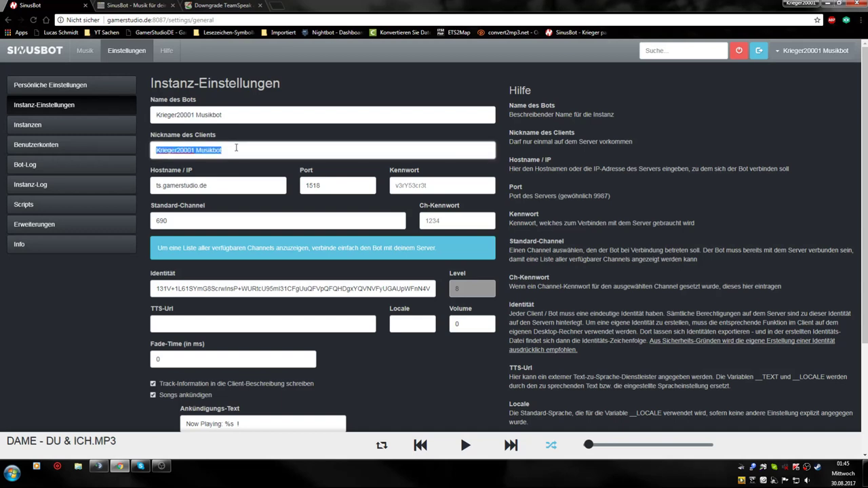
click(141, 205)
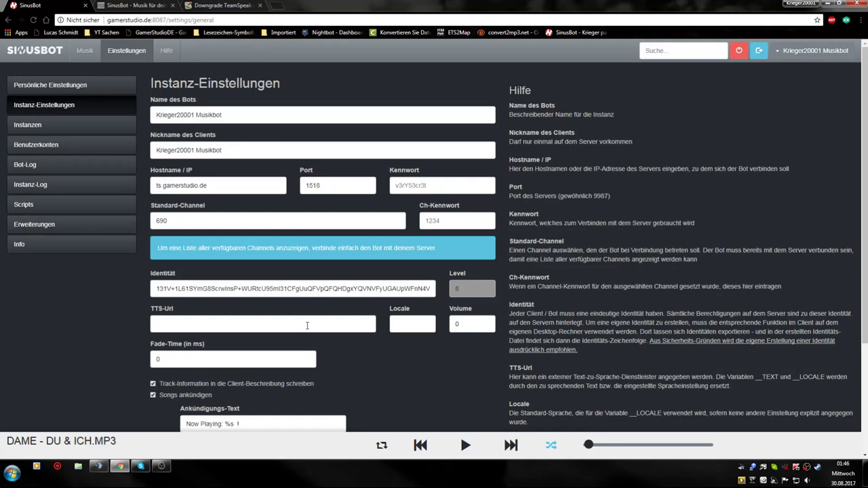
scroll(307, 325, down, 2)
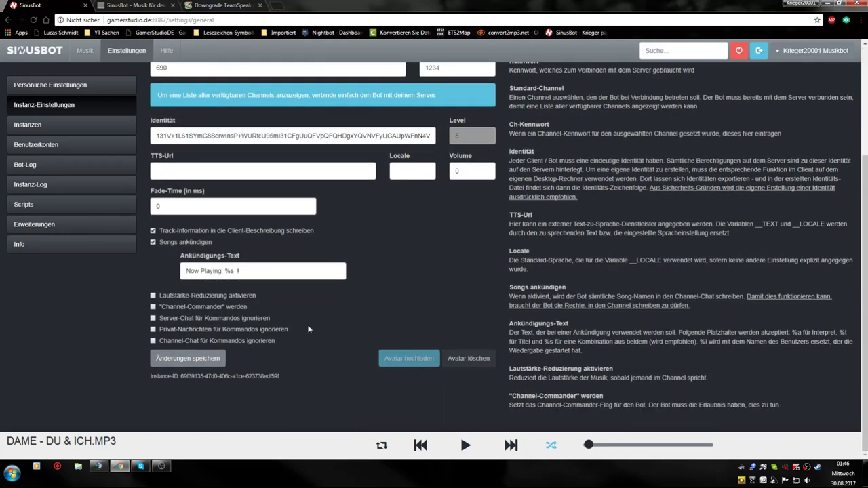
scroll(307, 329, up, 2)
scroll(280, 382, down, 2)
click(224, 359)
scroll(346, 333, up, 1)
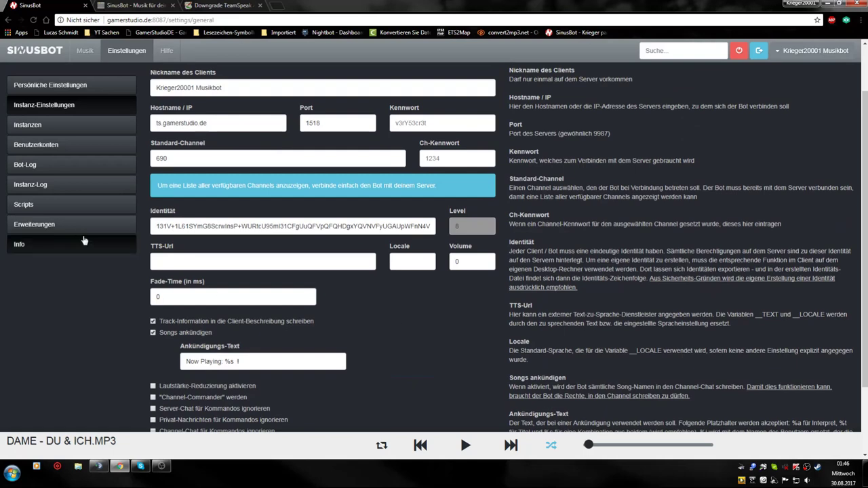
scroll(399, 350, down, 1)
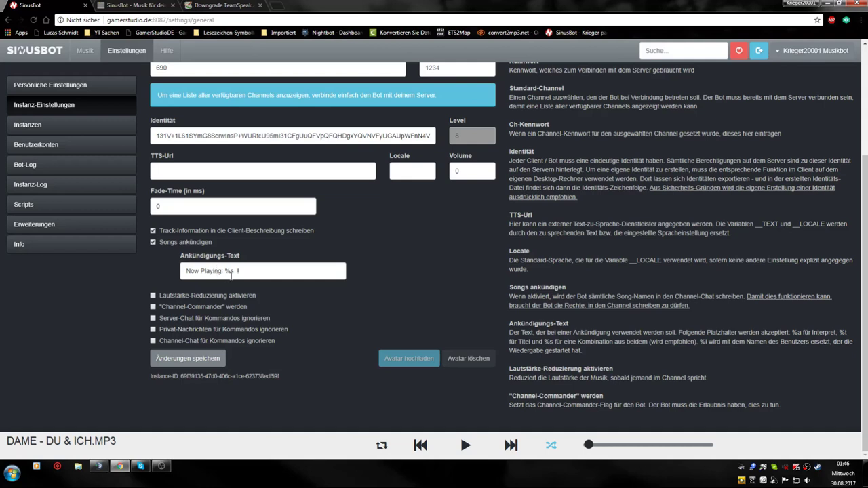
double_click(226, 270)
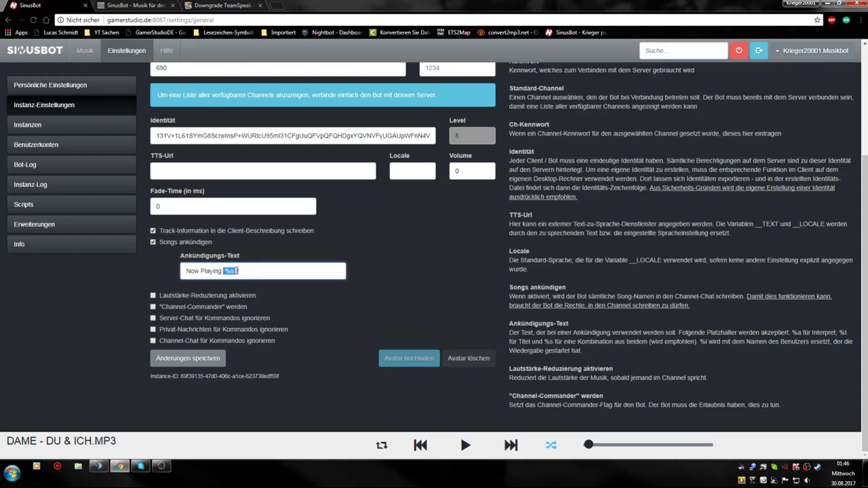
text(: %s)
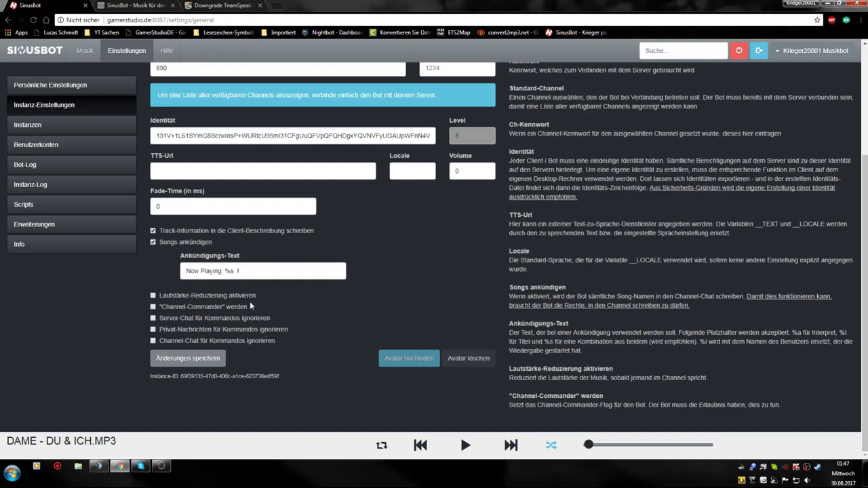
scroll(412, 292, up, 3)
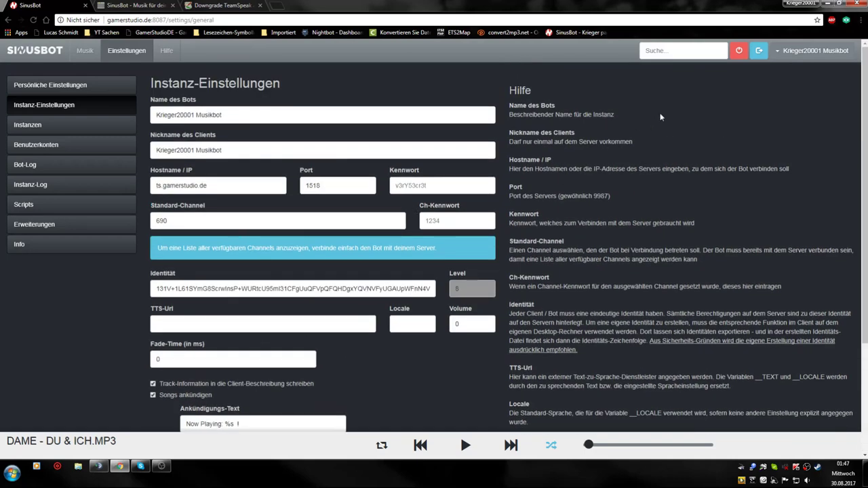
Power on the bot instance and switch to the TeamSpeak 3 client to check its music channel.
click(738, 52)
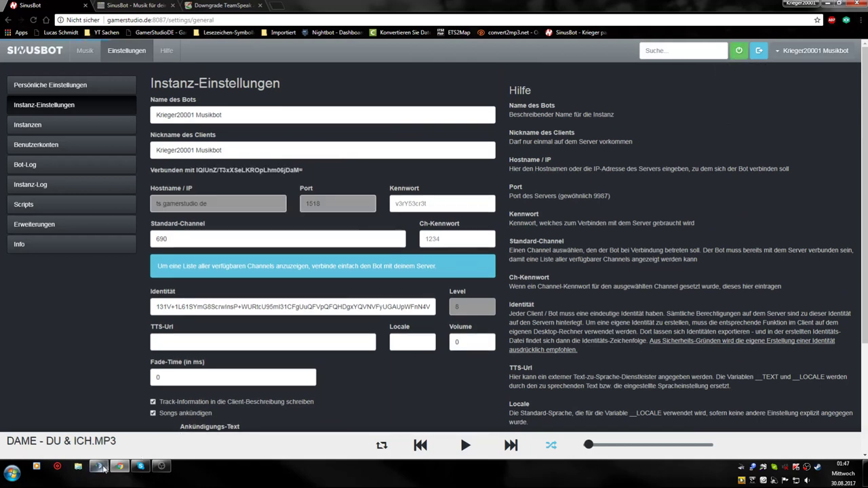
mouse_move(99, 466)
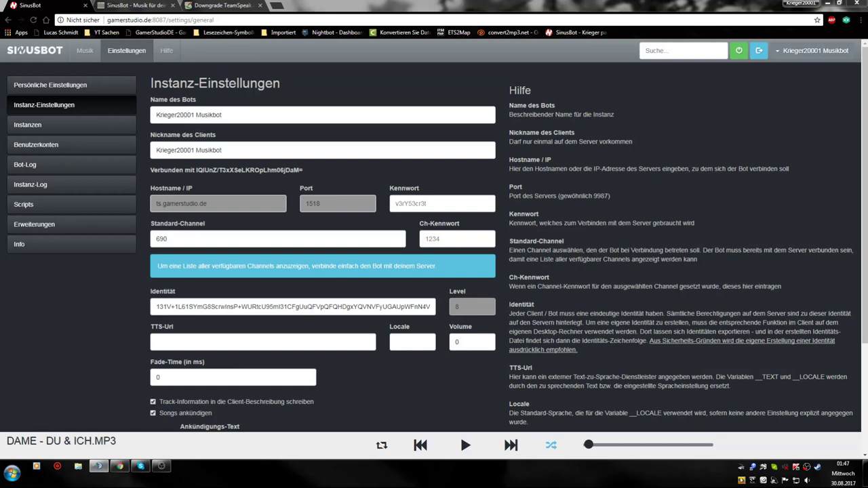
key(alt+Tab)
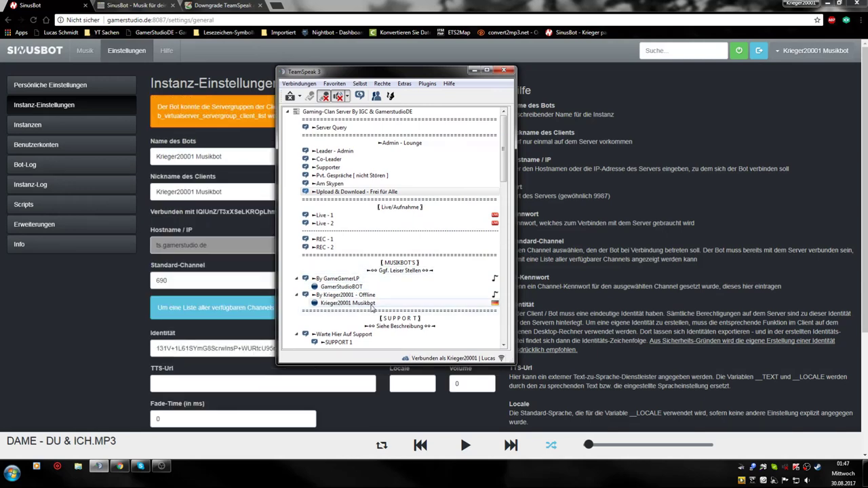
Arrange the TeamSpeak client as a small window over the instance settings, leaving the bot's playback controls visible.
drag(327, 75, 566, 85)
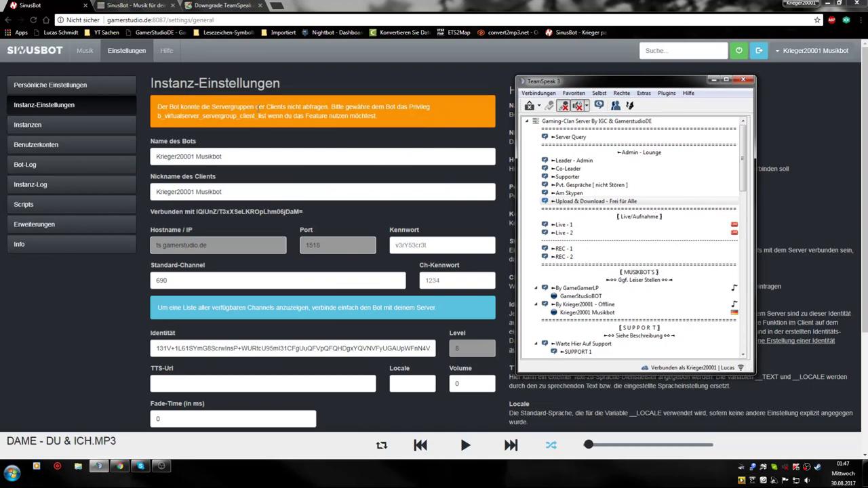
drag(599, 84, 307, 90)
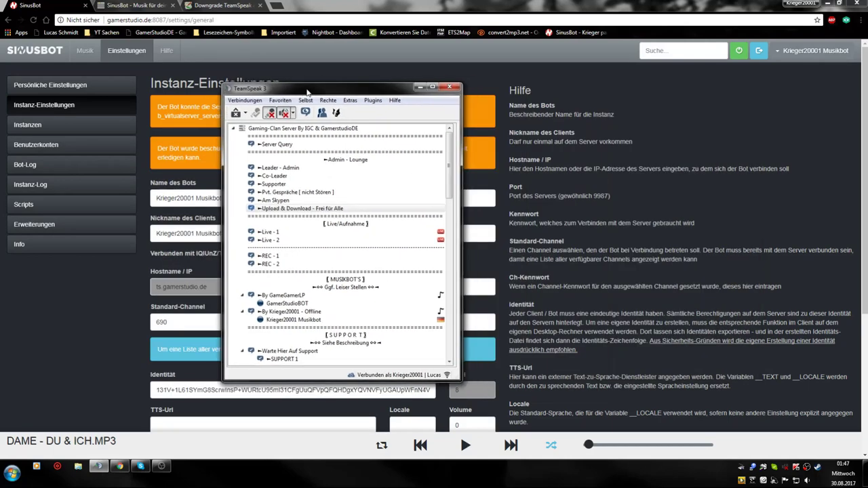
double_click(307, 90)
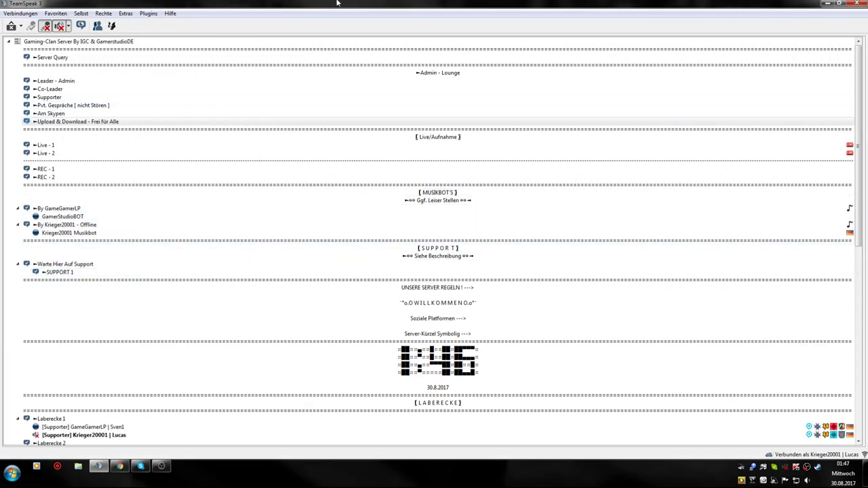
double_click(337, 3)
drag(411, 86, 497, 43)
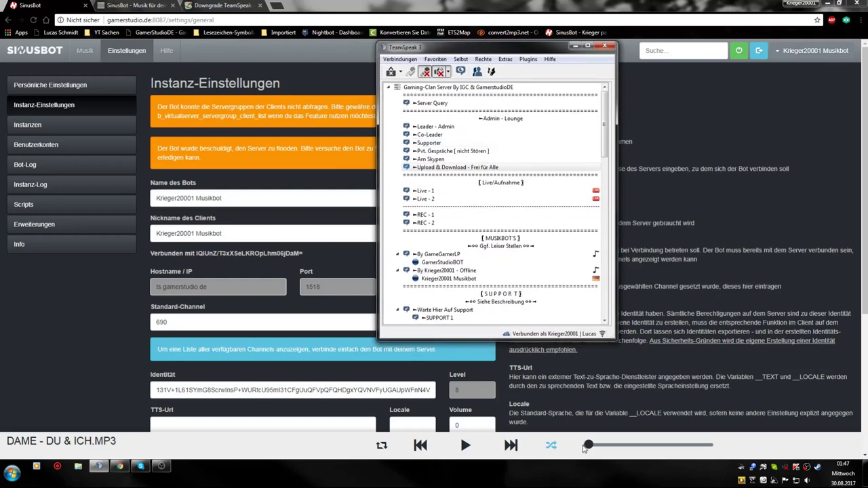
Keep the bot's volume near the minimum and start playing the current track.
click(585, 448)
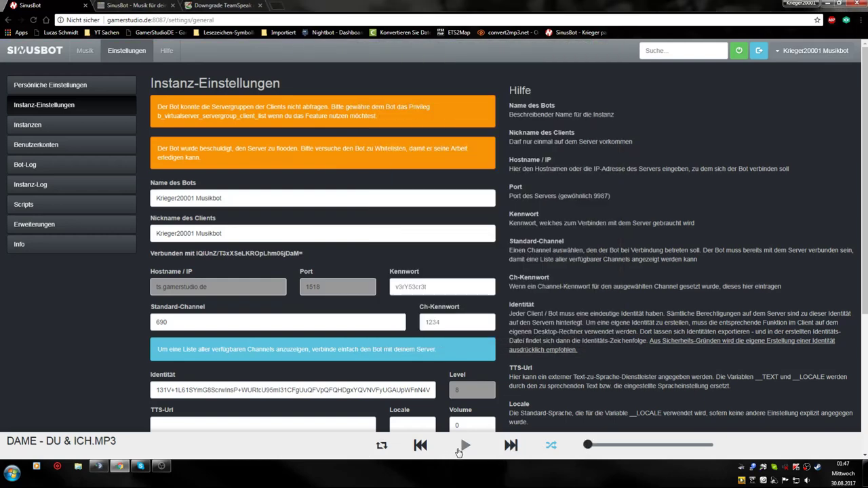
click(464, 448)
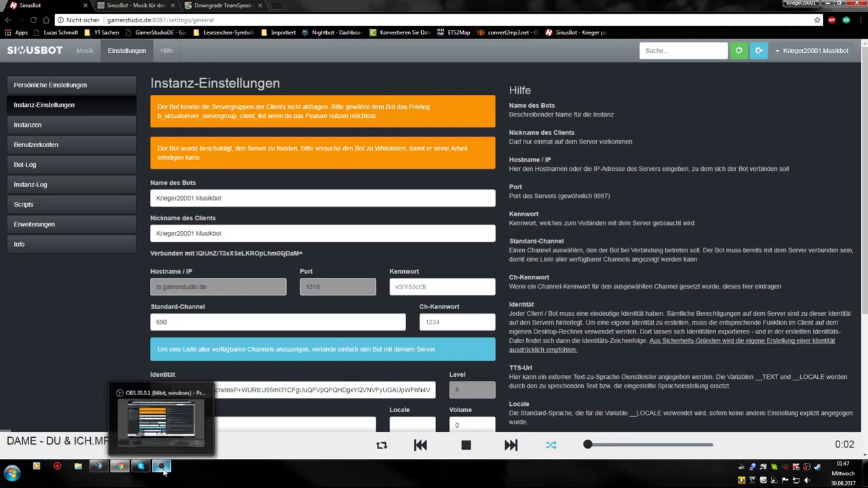
Switch to TeamSpeak, join the music bot's channel to hear the track, and mute the speakers.
click(140, 461)
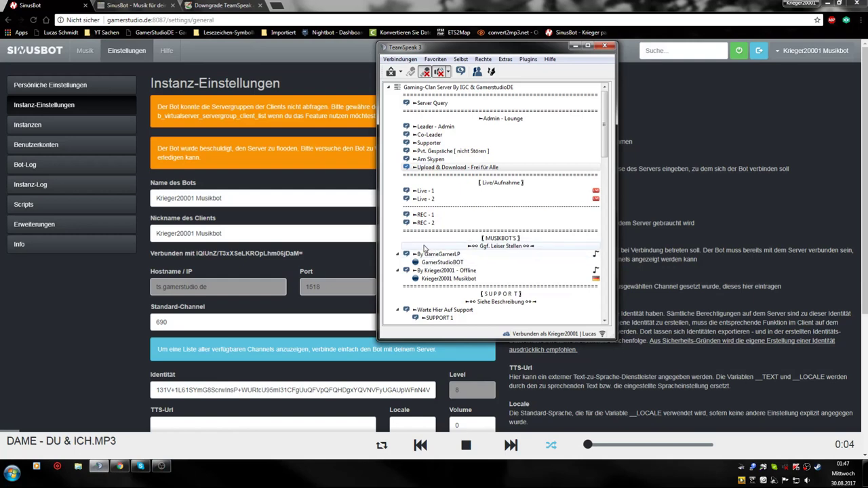
double_click(440, 271)
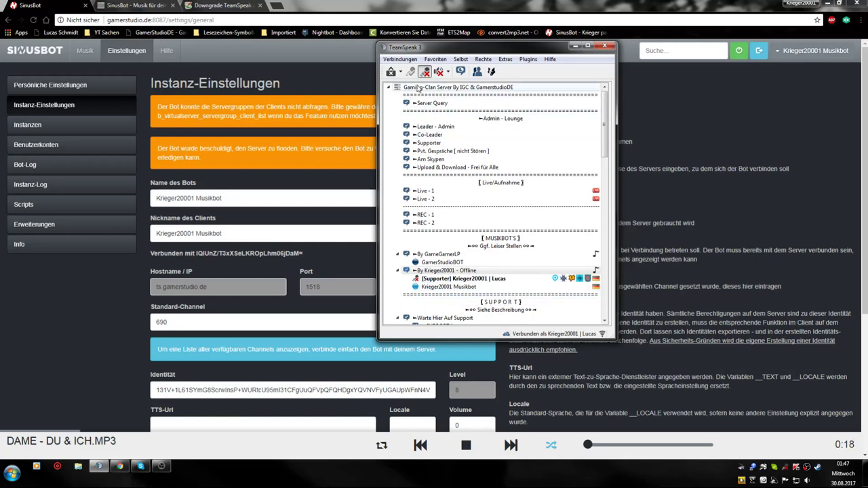
click(438, 73)
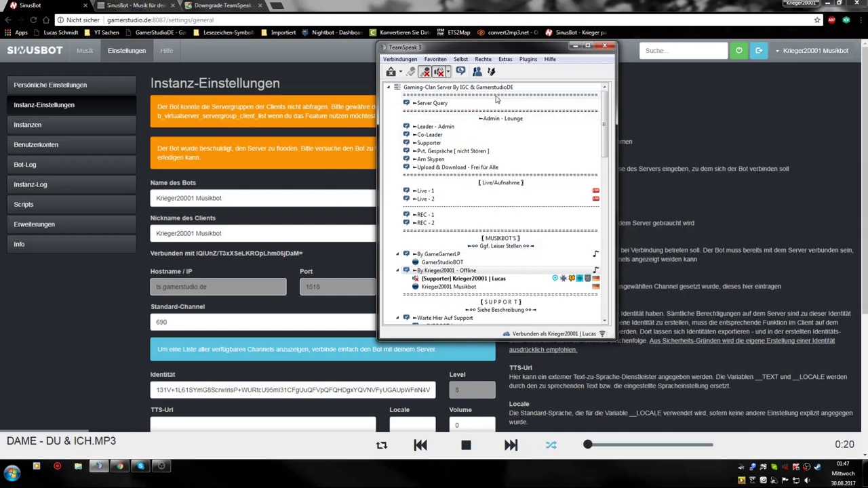
Stop the bot's playback and move the TeamSpeak window off the screen to clear the web interface.
click(466, 444)
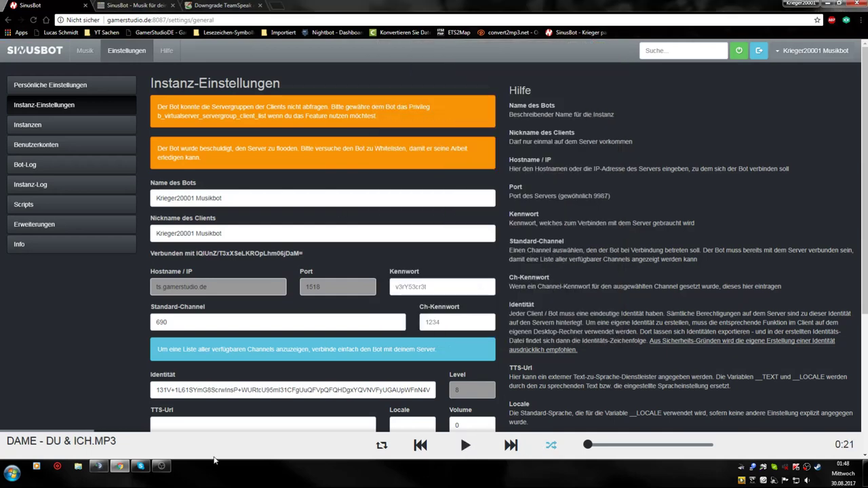
click(99, 466)
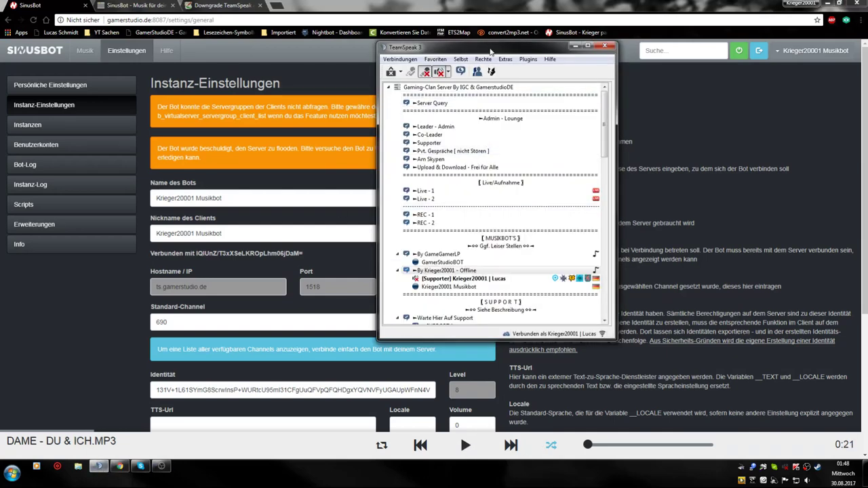
drag(490, 51, 0, 46)
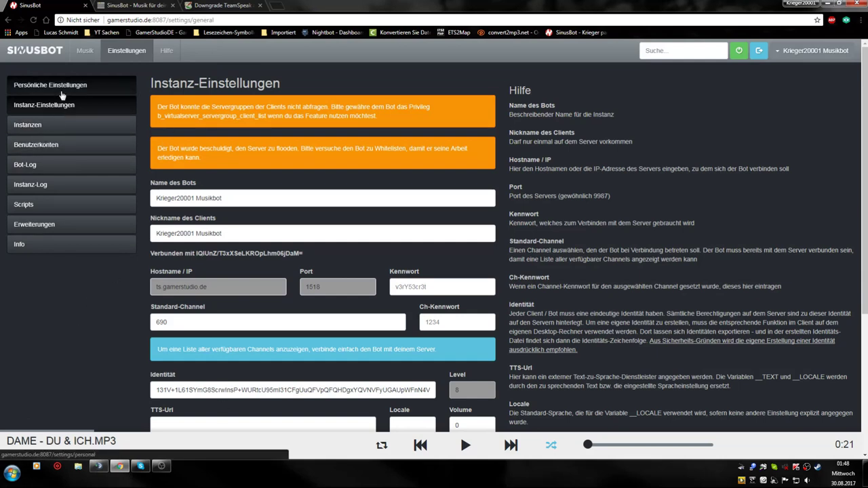
Open the personal settings and look at the available appearance themes, keeping Slate selected.
click(61, 93)
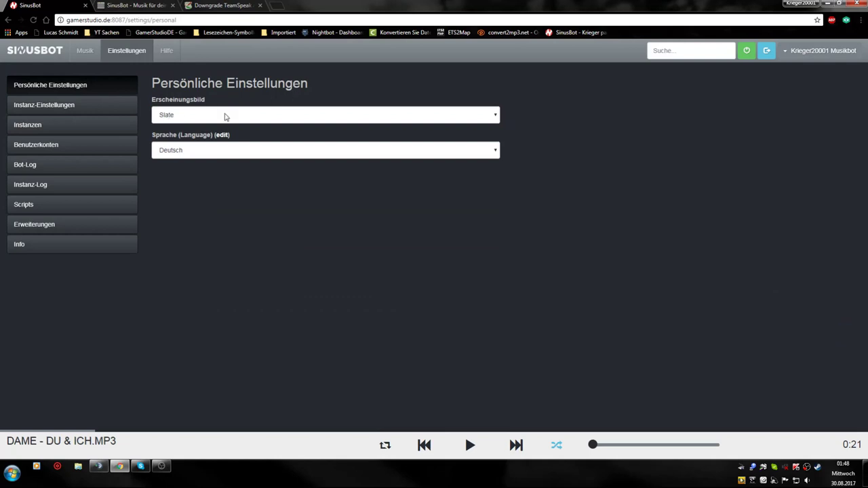
click(179, 122)
click(183, 119)
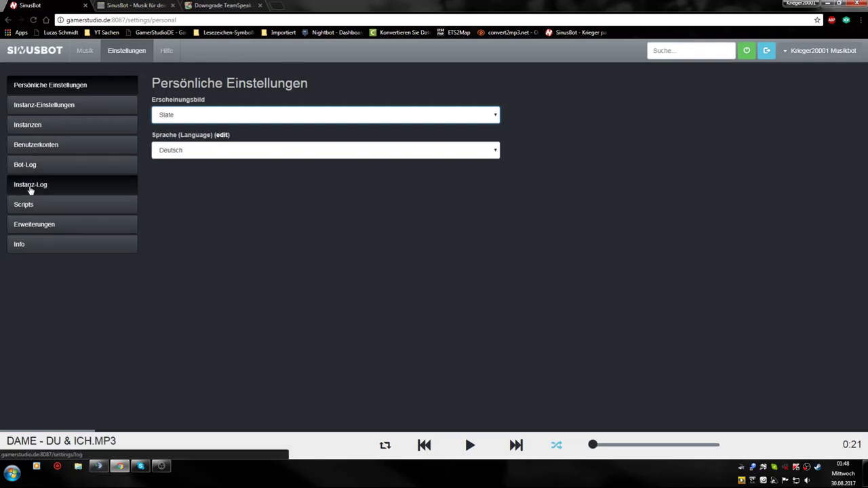
Open the Scripts page and review the whole list of available bot scripts, including the Digital Clock and support scripts.
click(31, 185)
click(29, 204)
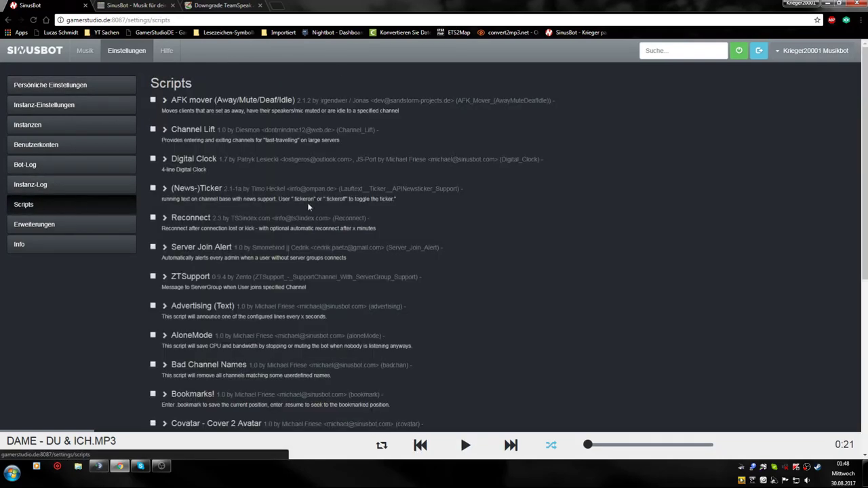
scroll(191, 326, down, 5)
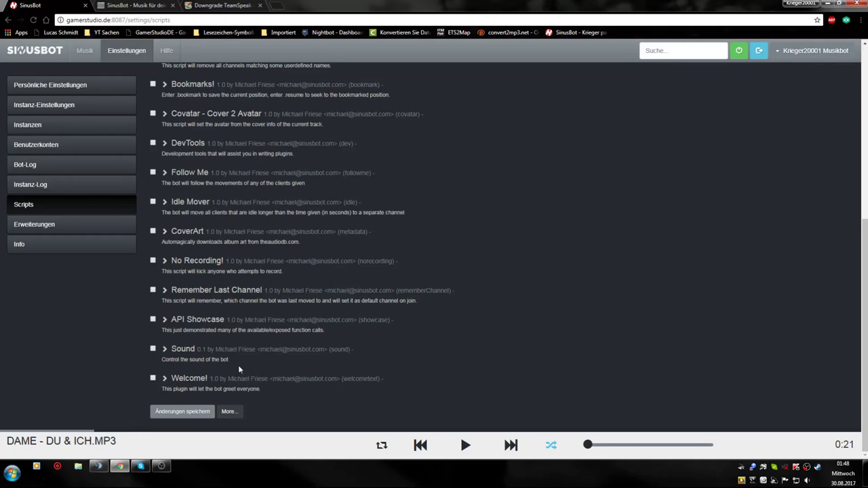
scroll(239, 369, up, 3)
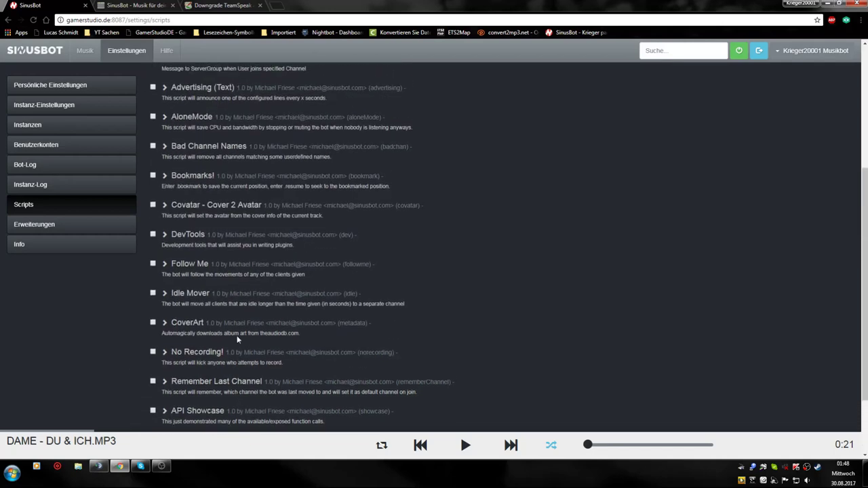
scroll(237, 341, up, 1)
scroll(183, 122, up, 2)
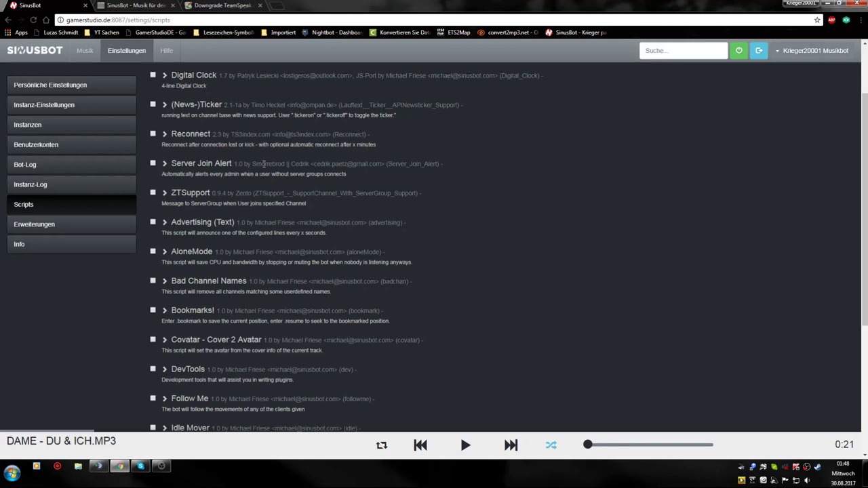
scroll(263, 163, up, 2)
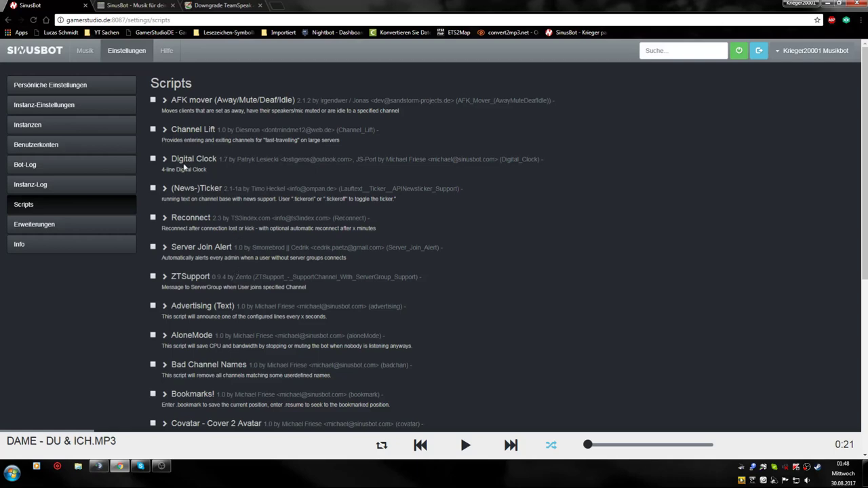
Switch to TeamSpeak in full-screen size and poke the supporter in Laberecke 1 with the message "mach gleich ein test".
click(99, 466)
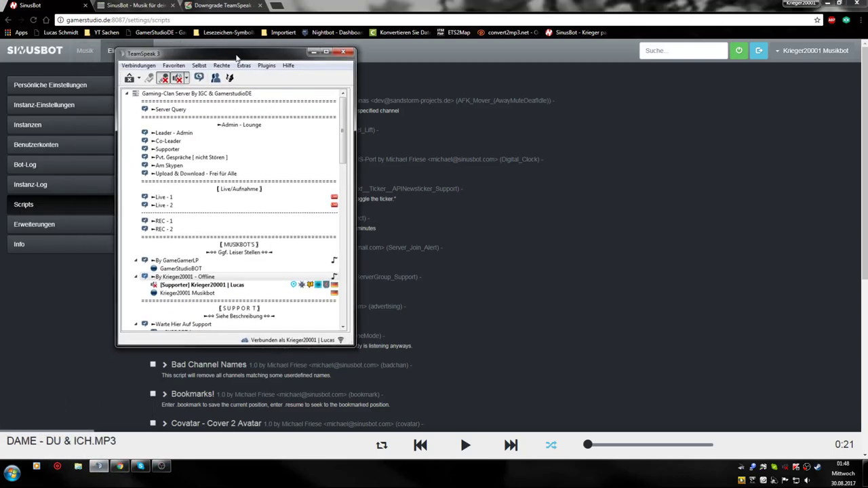
scroll(282, 227, down, 3)
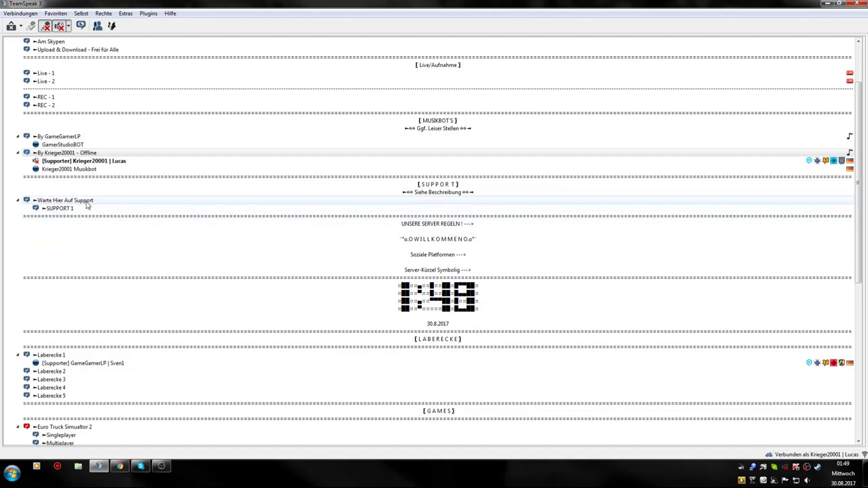
drag(147, 449, 152, 407)
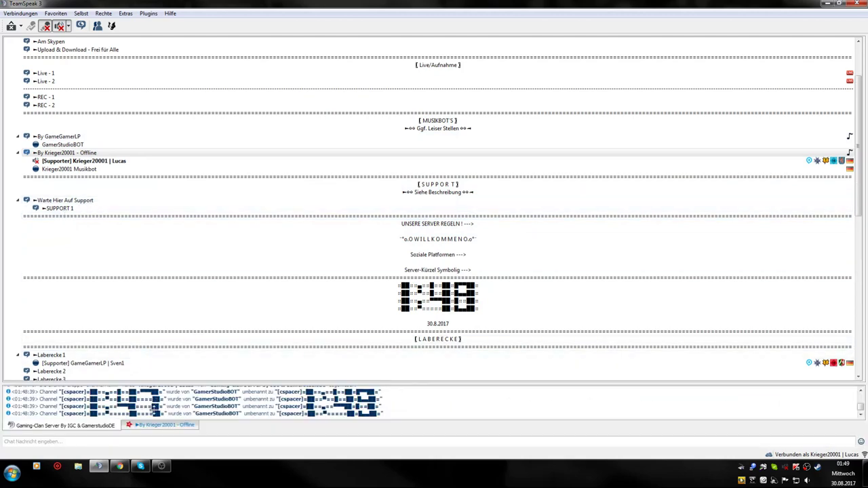
right_click(122, 364)
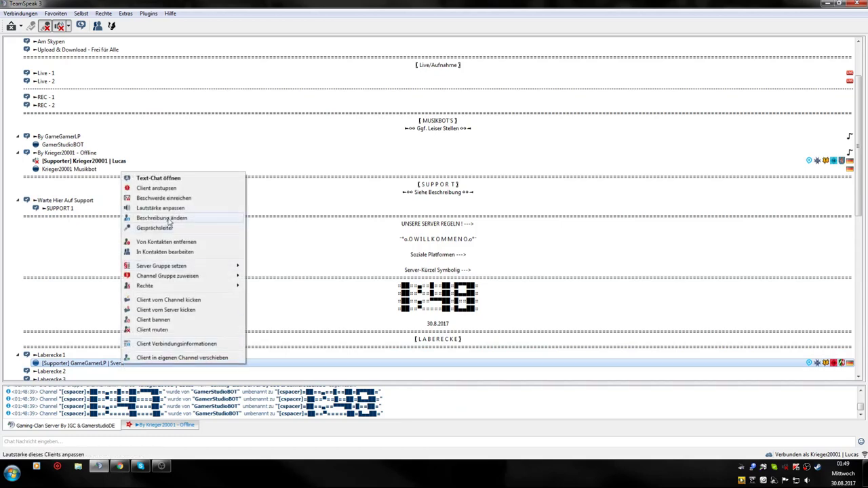
click(166, 188)
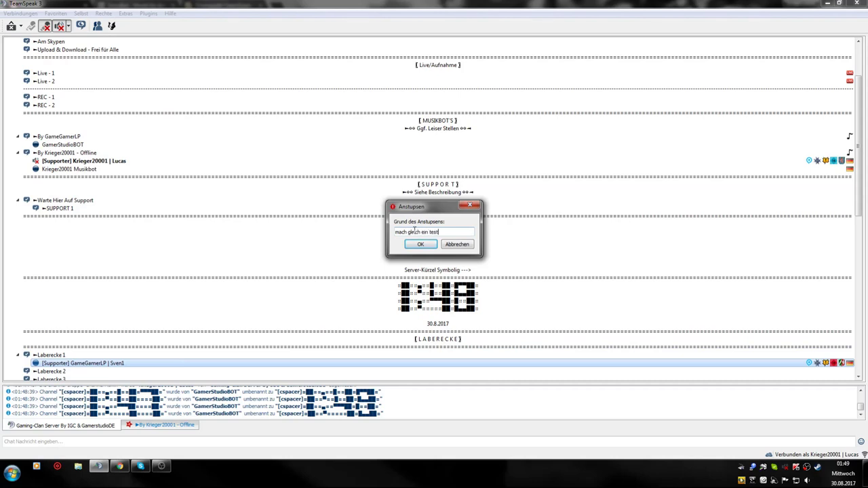
key(Return)
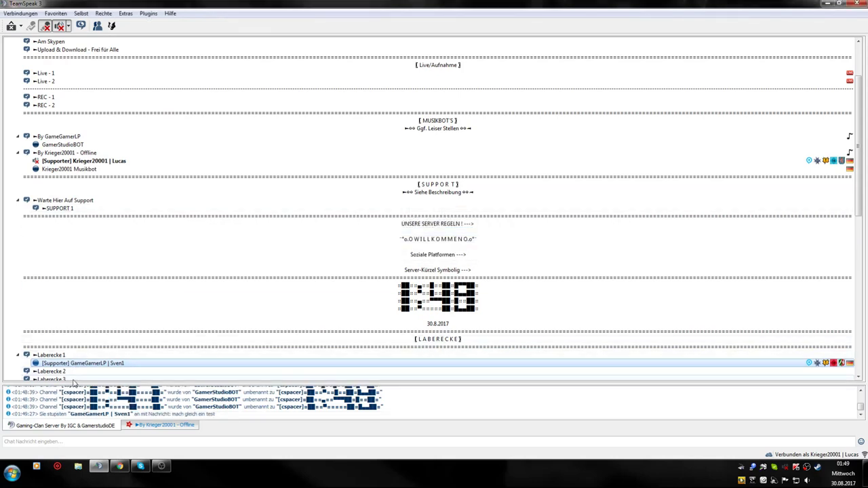
drag(99, 383, 99, 436)
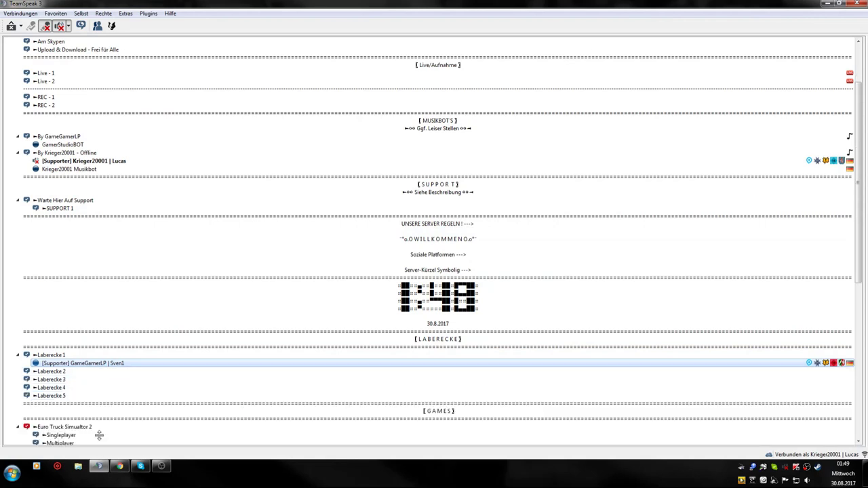
Join the Warte Hier Auf Support channel and open the chat from GamerStudioBOT, dismissing the incoming poke.
mouse_move(83, 202)
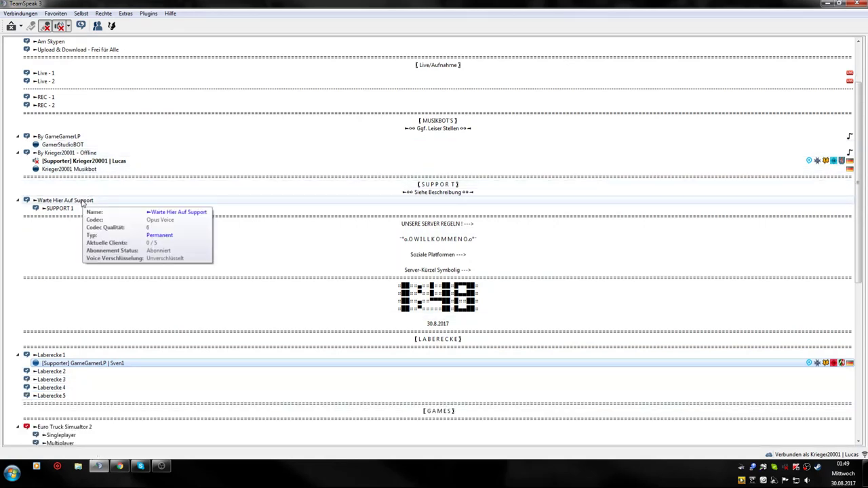
double_click(82, 201)
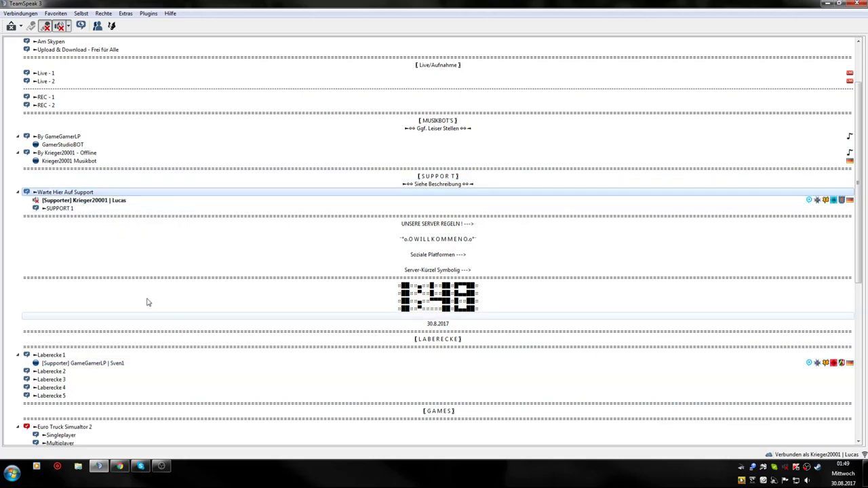
drag(221, 448, 226, 351)
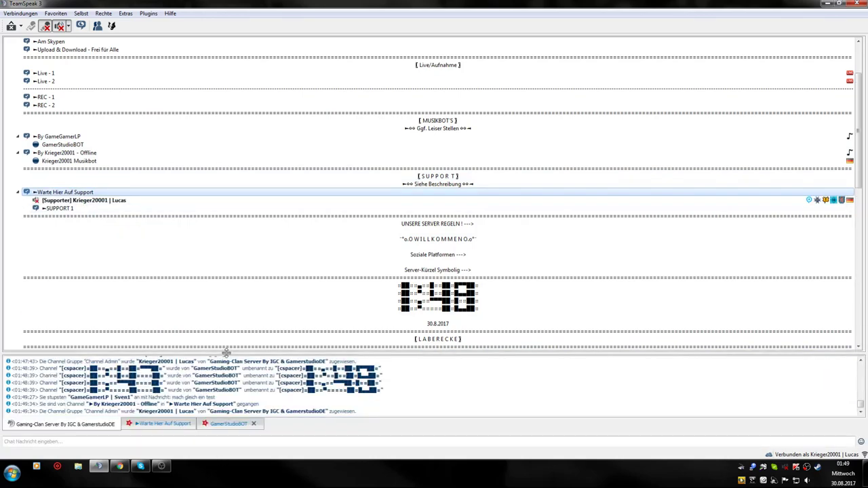
click(226, 424)
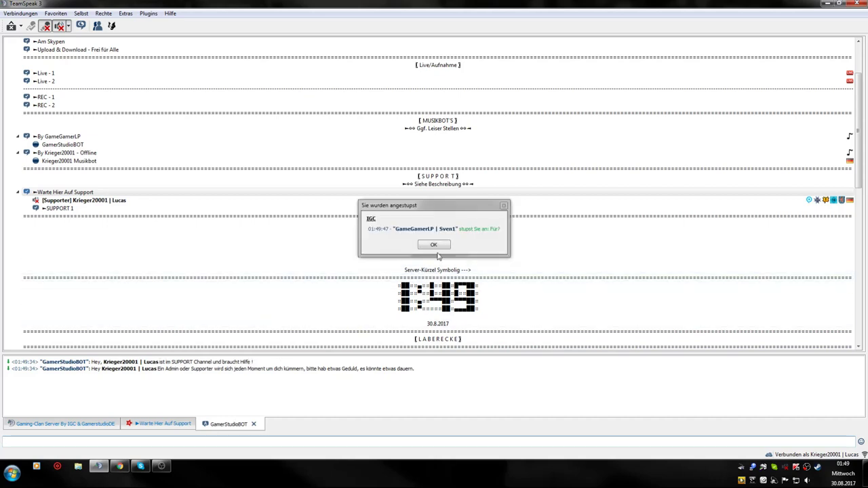
click(430, 244)
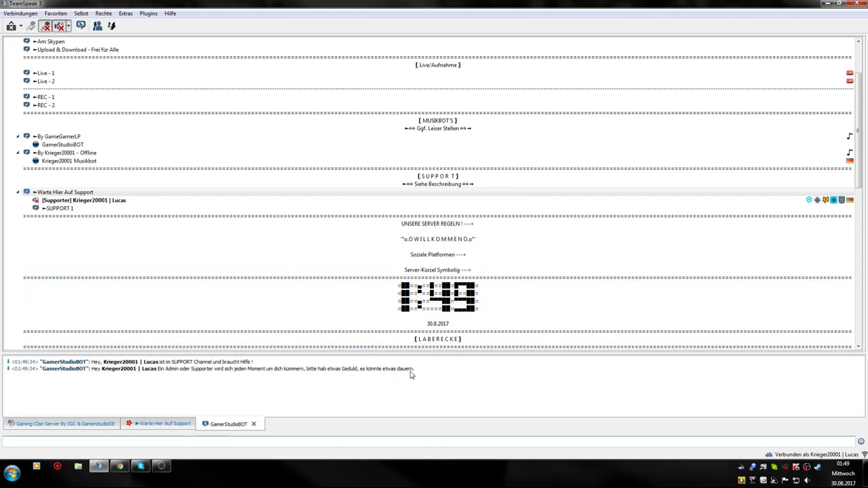
Highlight both GamerStudioBOT support messages in turn to read them, and close the bot's chat.
drag(414, 372, 141, 375)
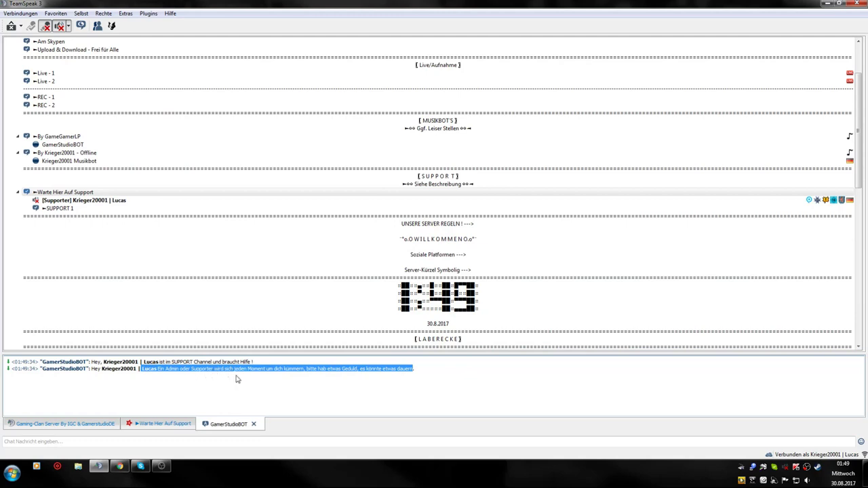
click(209, 383)
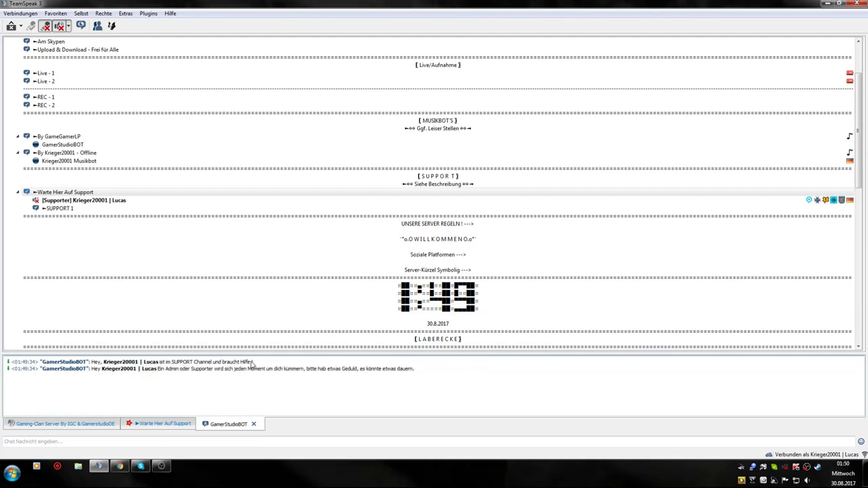
drag(252, 364, 159, 363)
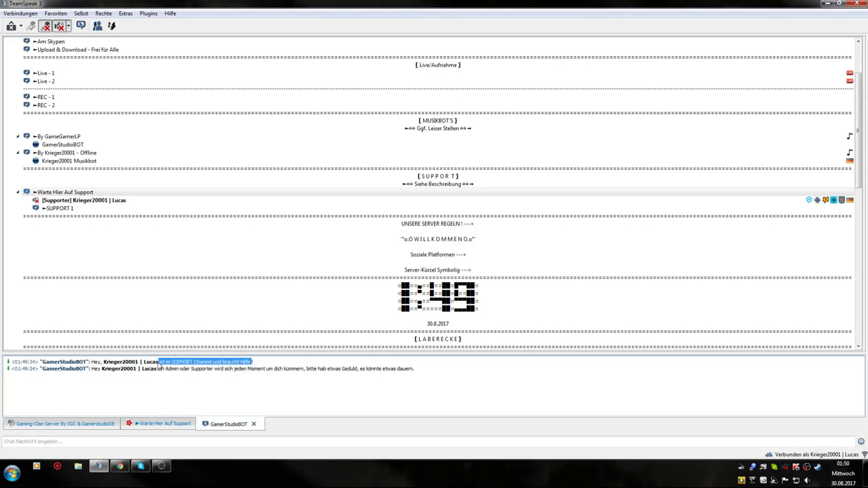
click(114, 369)
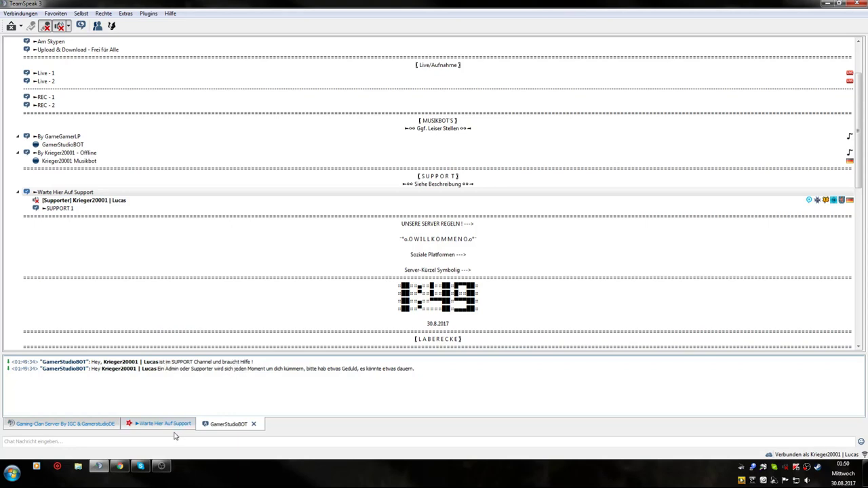
click(254, 424)
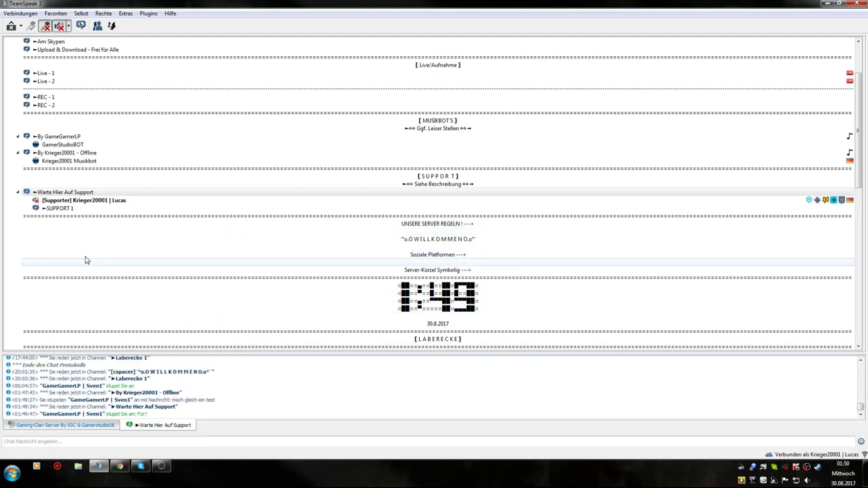
Move into the SUPPORT 1 channel, collapse the chat area and look over the digital clock in the channel list.
double_click(42, 208)
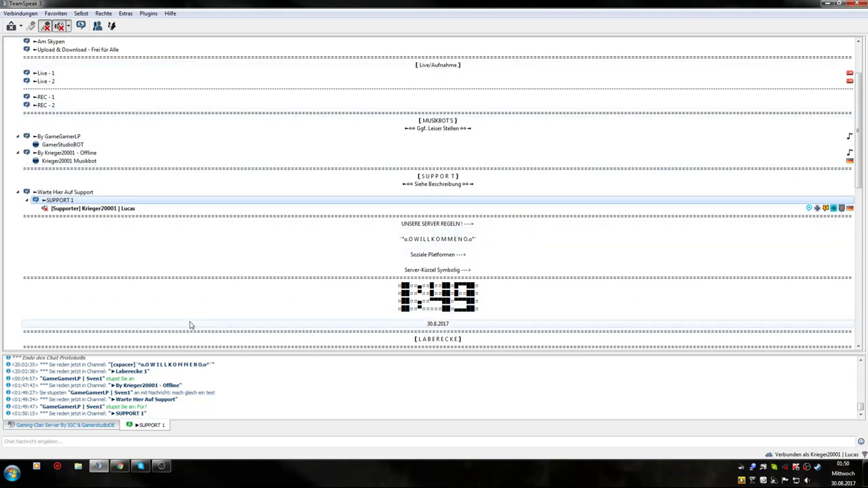
drag(219, 353, 213, 463)
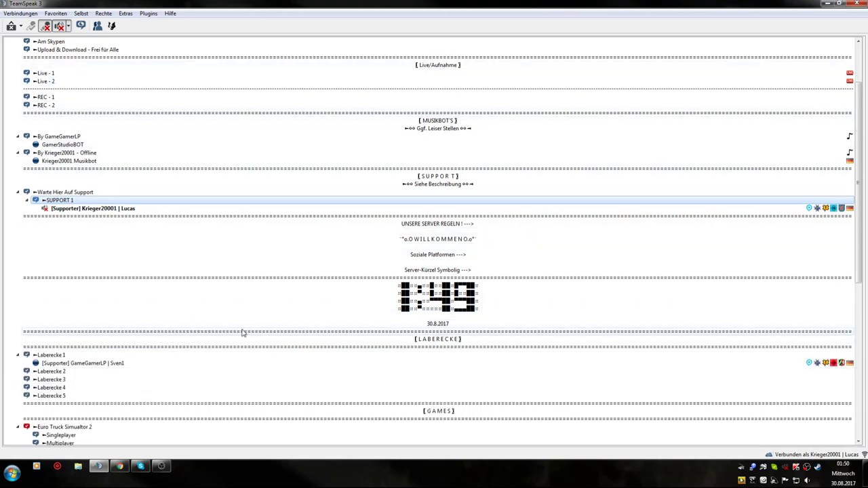
scroll(242, 332, down, 2)
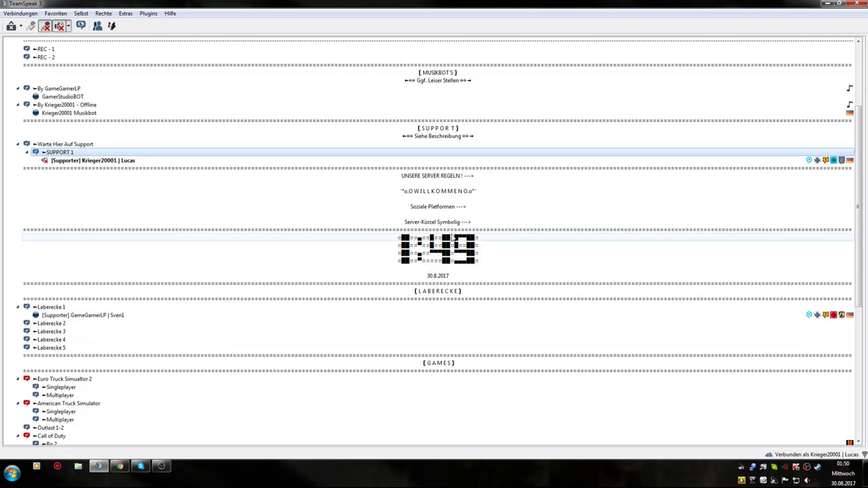
scroll(374, 210, up, 4)
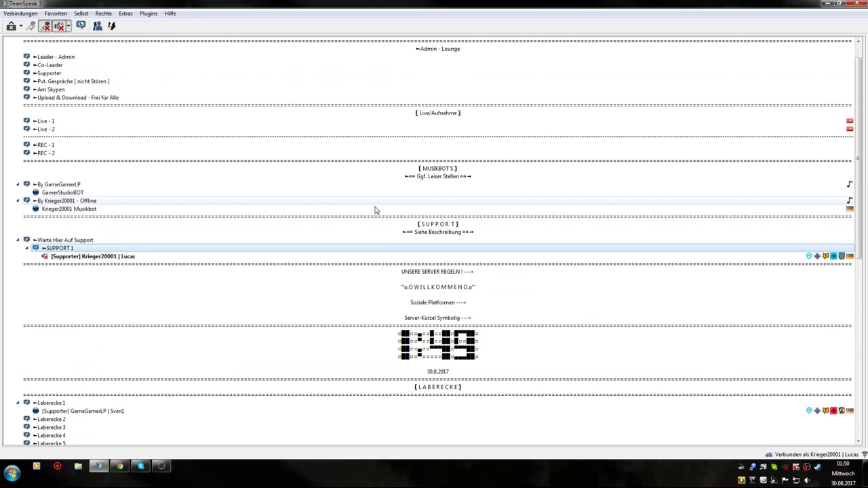
Switch to the browser and reopen the SinusBot wiki guide on downgrading TeamSpeak to 3.0.18.2 from the "ts3 downgraden" search results.
click(119, 467)
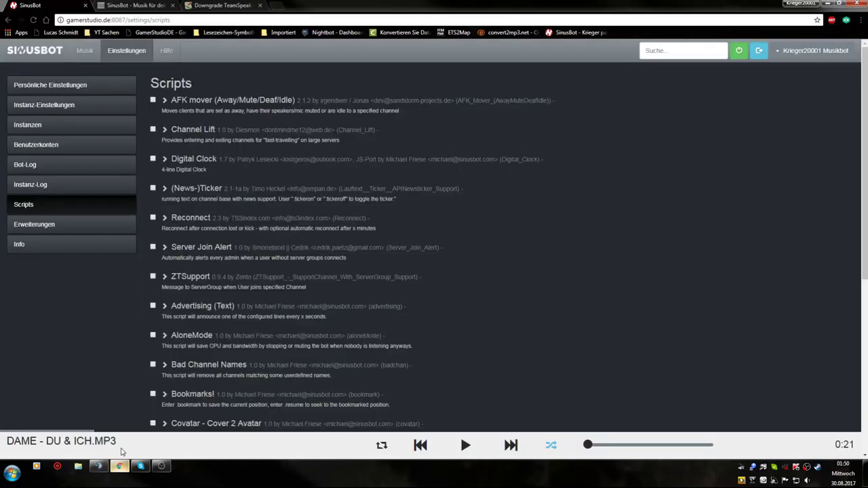
click(208, 9)
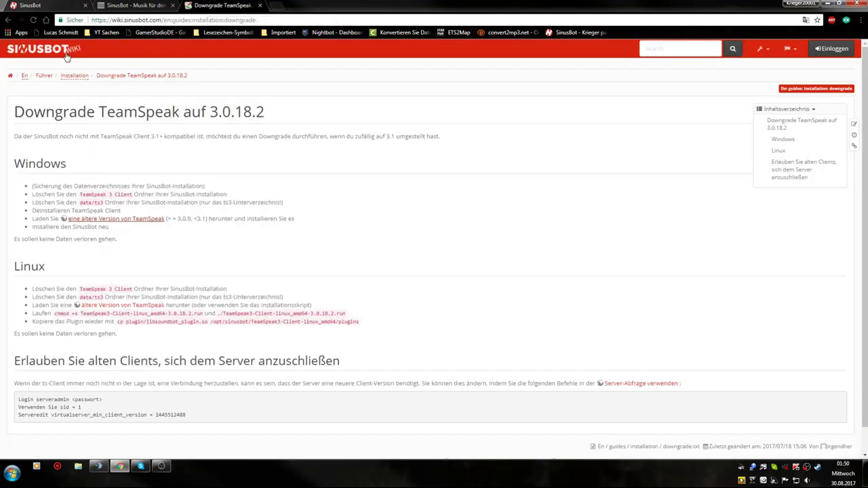
click(8, 21)
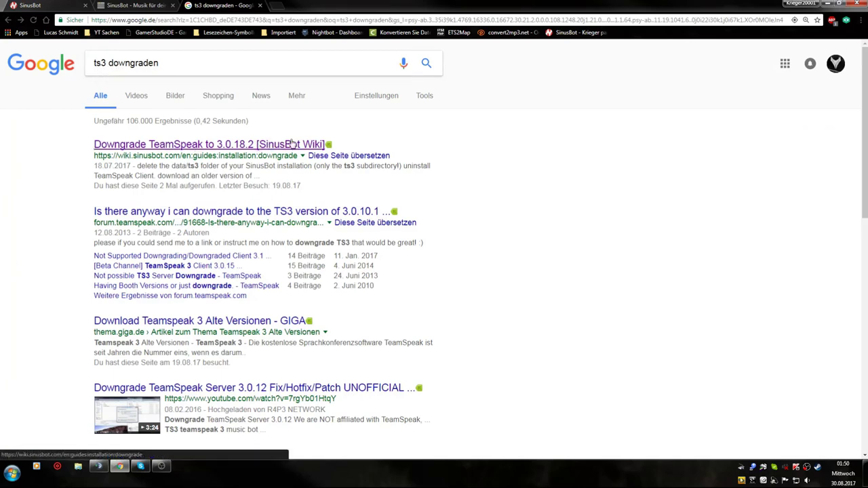
click(268, 143)
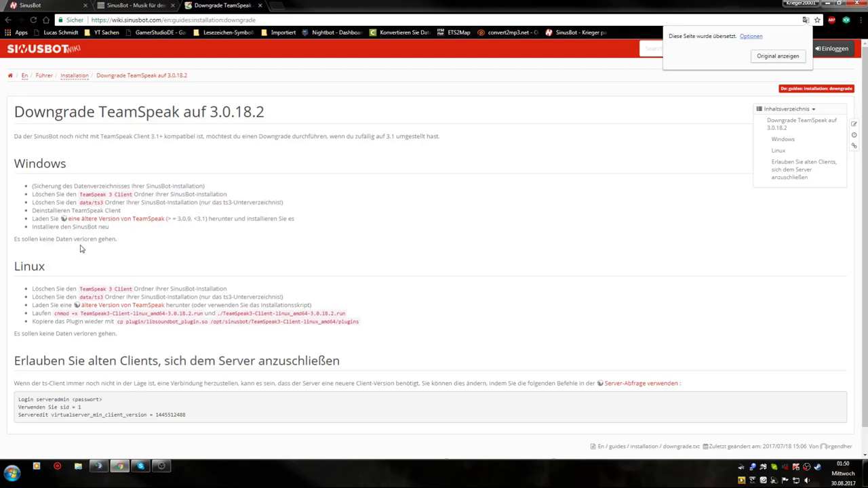
Start downloading the older TeamSpeak version linked in the Windows instructions, cancel the download and dismiss the download bar.
click(137, 220)
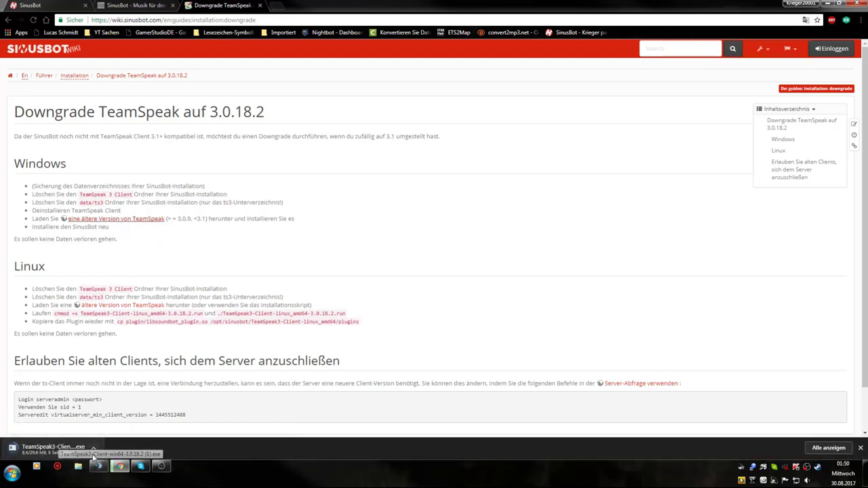
right_click(35, 452)
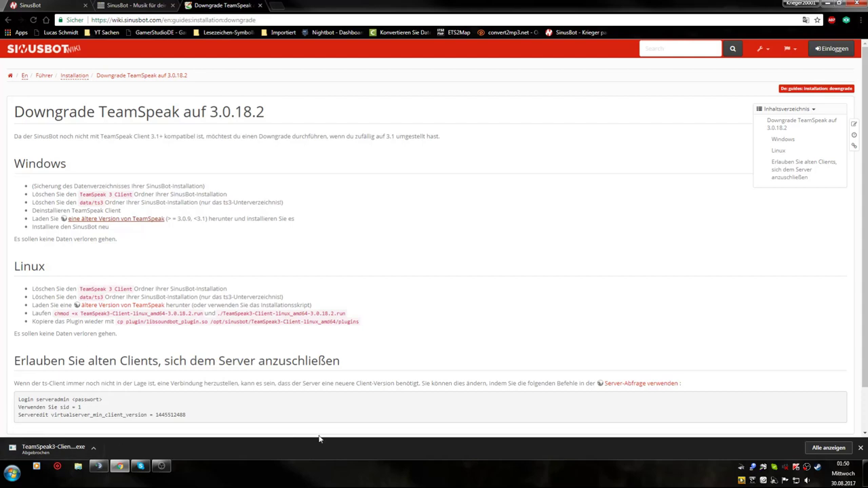
click(859, 448)
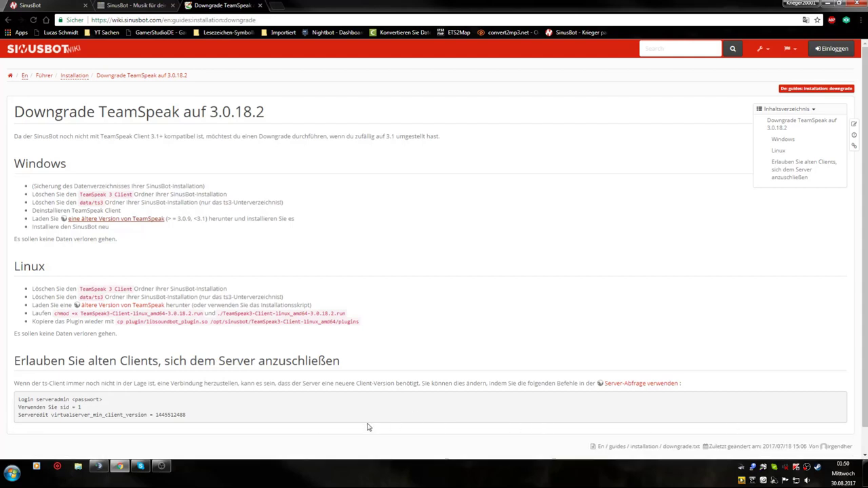
Search the computer for "sinus" to locate the SinusBot program, and dismiss the results without launching anything.
click(12, 473)
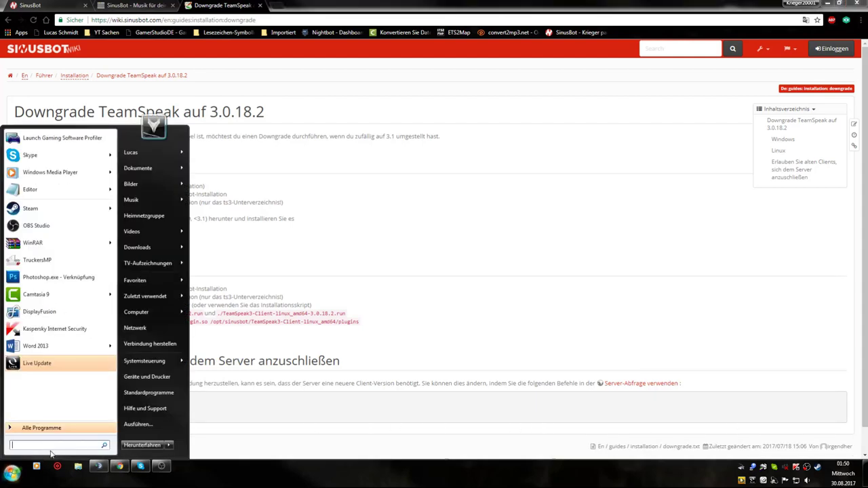
text(sinus)
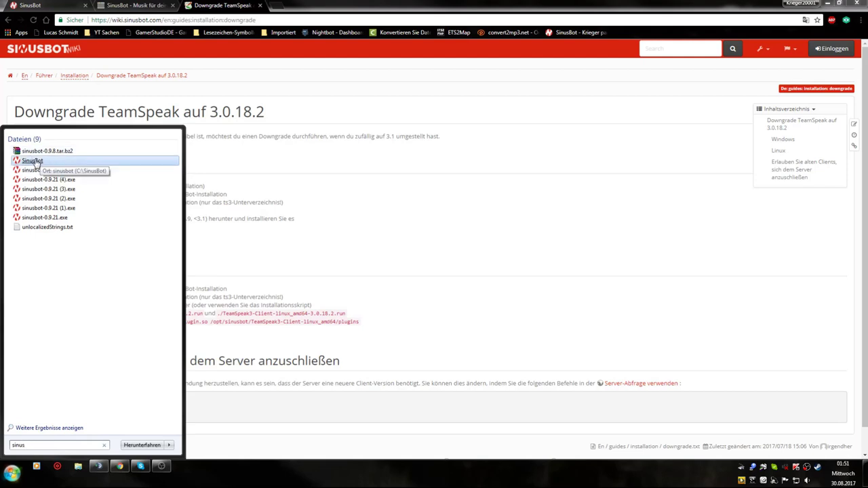
click(597, 195)
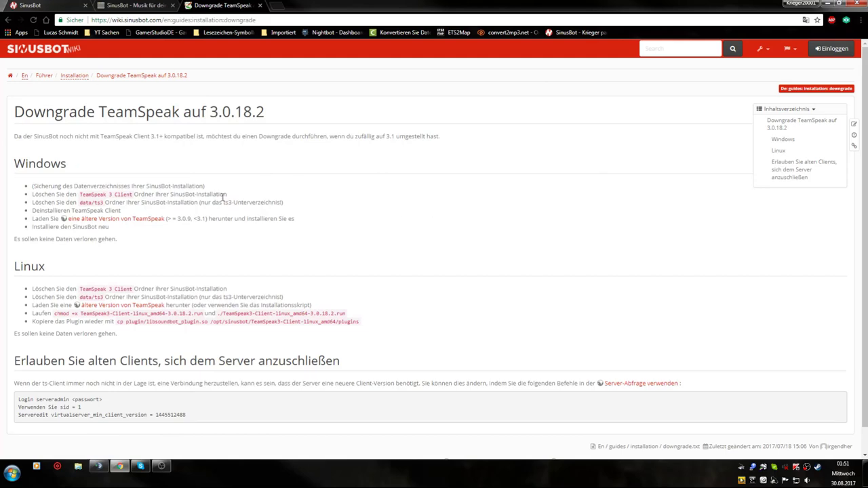
View the SinusBot website's download section, and switch to the bot's web interface to show all music files.
click(122, 5)
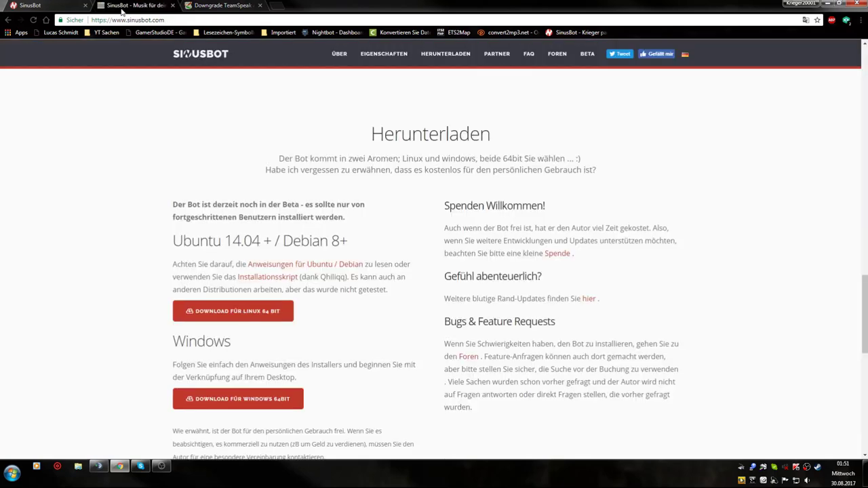
click(50, 8)
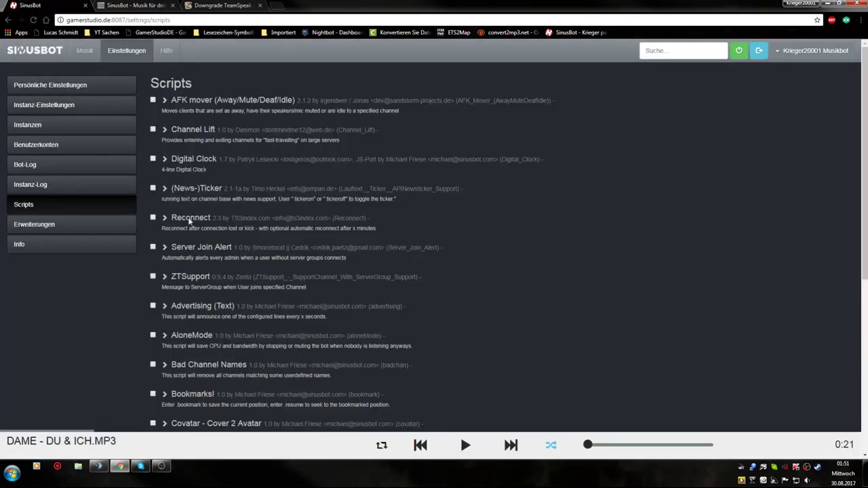
click(91, 52)
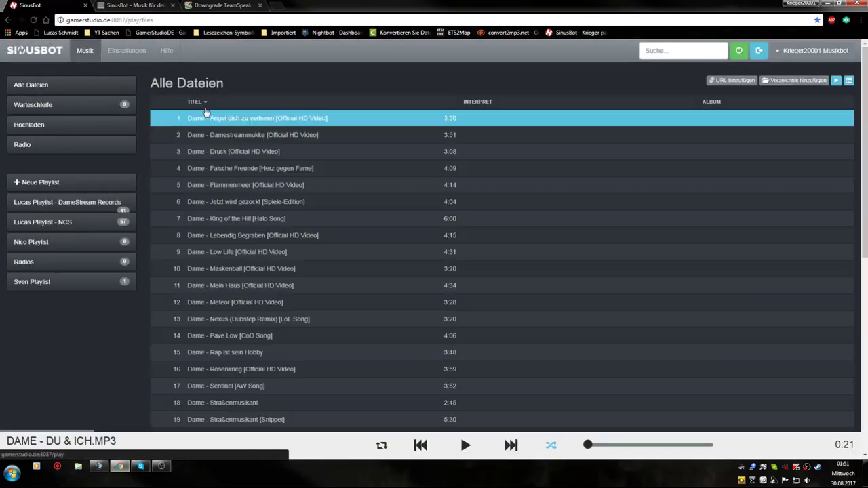
Revisit the SinusBot download page, look at the web interface's help section and return to the music file list.
click(120, 10)
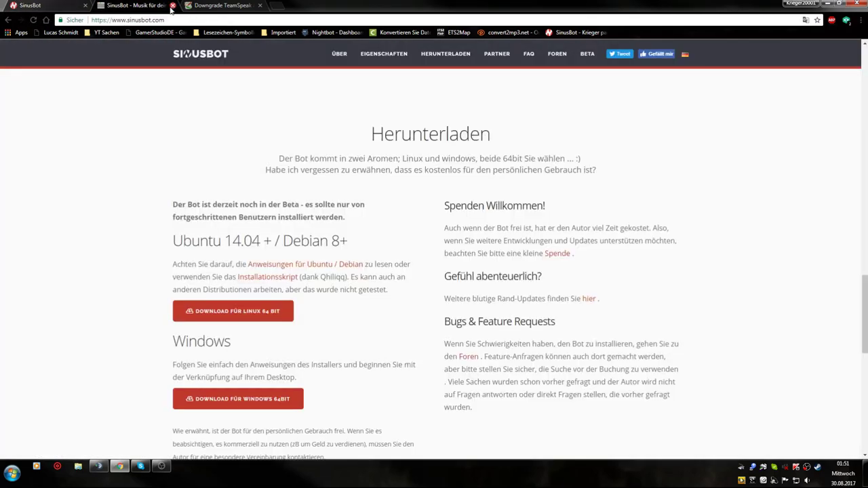
click(63, 12)
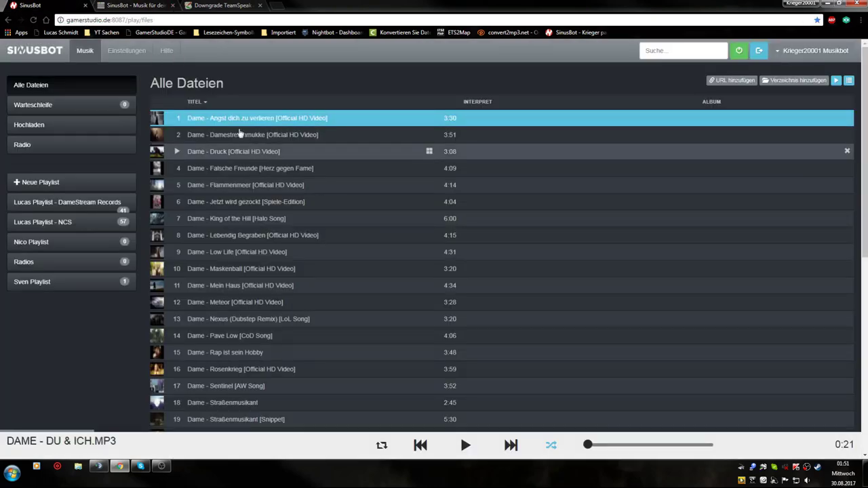
click(129, 51)
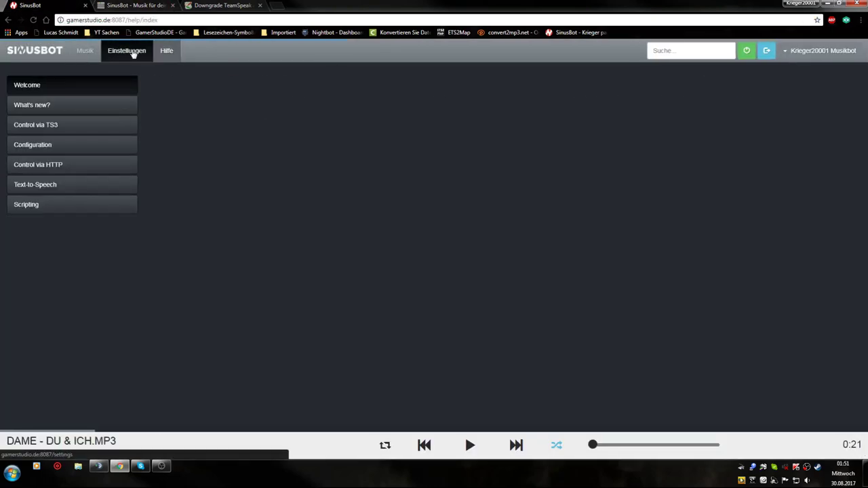
click(86, 52)
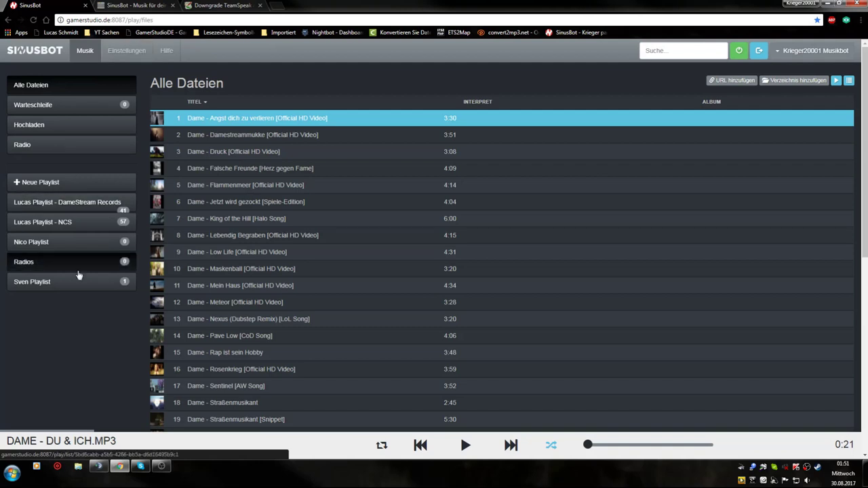